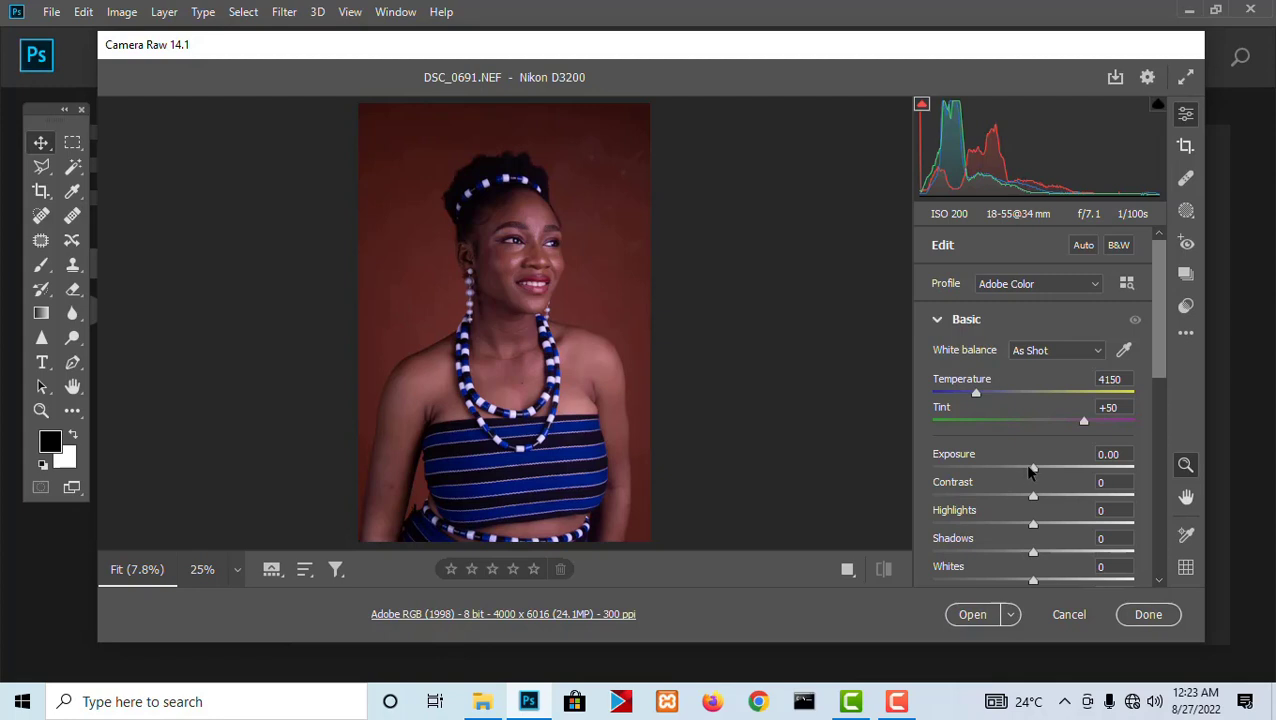
Set the portrait's exposure to +0.50 and its white balance to tint +20 and temperature 4200
{"action": "left_click_drag", "start_coordinate": [1032, 470], "coordinate": [1041, 468]}
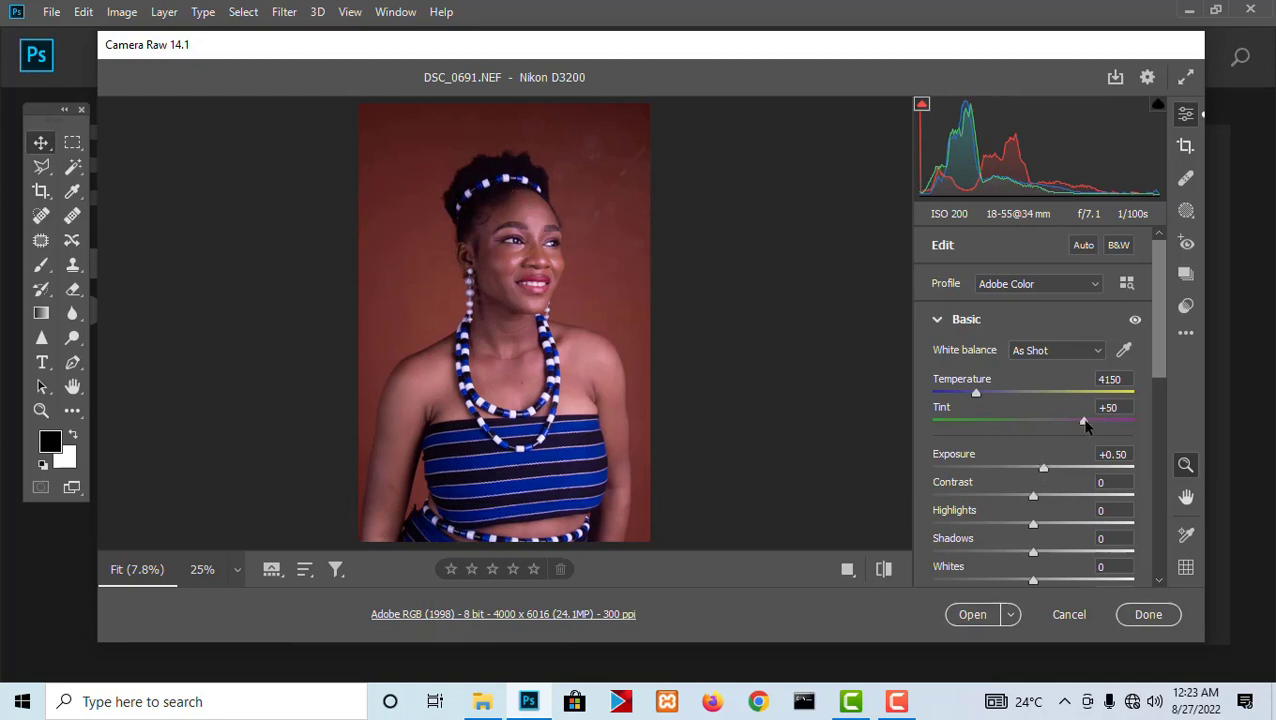
{"action": "left_click_drag", "start_coordinate": [1085, 424], "coordinate": [1055, 424]}
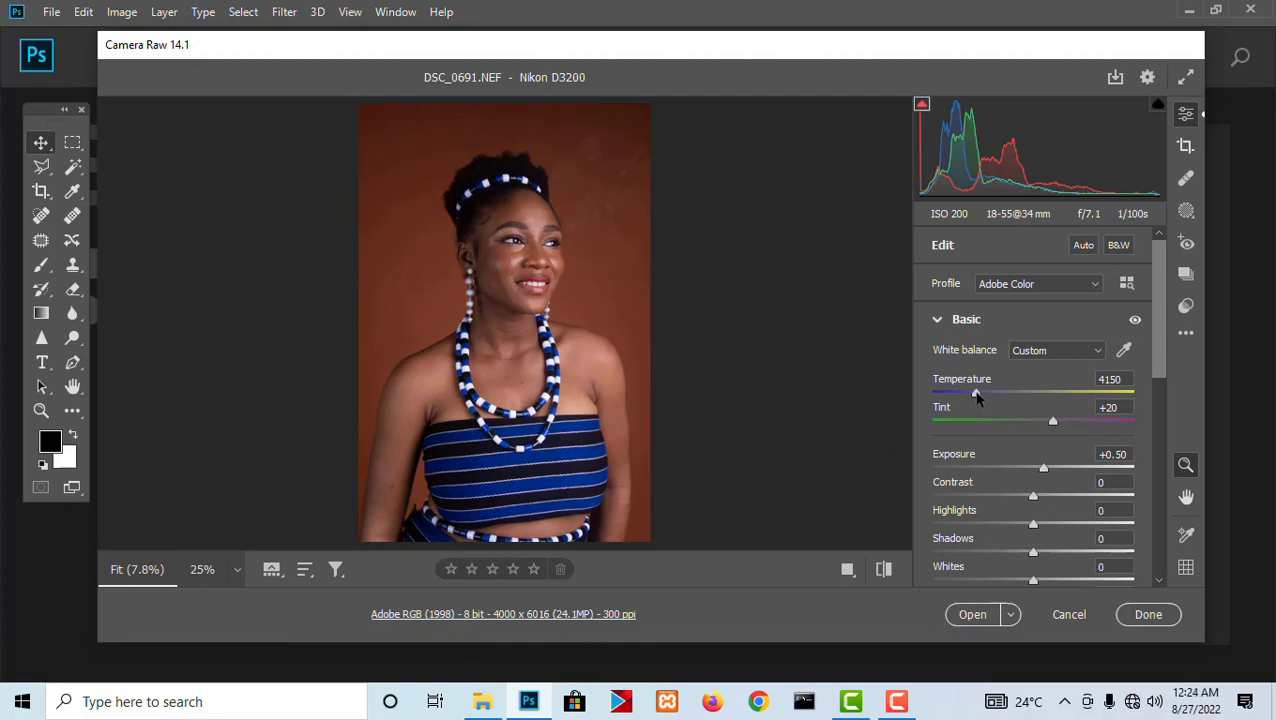
{"action": "mouse_move", "coordinate": [976, 393]}
{"action": "left_mouse_down"}
{"action": "mouse_move", "coordinate": [913, 390]}
{"action": "mouse_move", "coordinate": [1103, 404]}
{"action": "mouse_move", "coordinate": [978, 413]}
{"action": "left_mouse_up"}
Set the tones to Contrast +2, Highlights -100, Shadows +10, Whites +26, Blacks -16 and Exposure +0.70
{"action": "left_click_drag", "start_coordinate": [1160, 373], "coordinate": [1155, 405]}
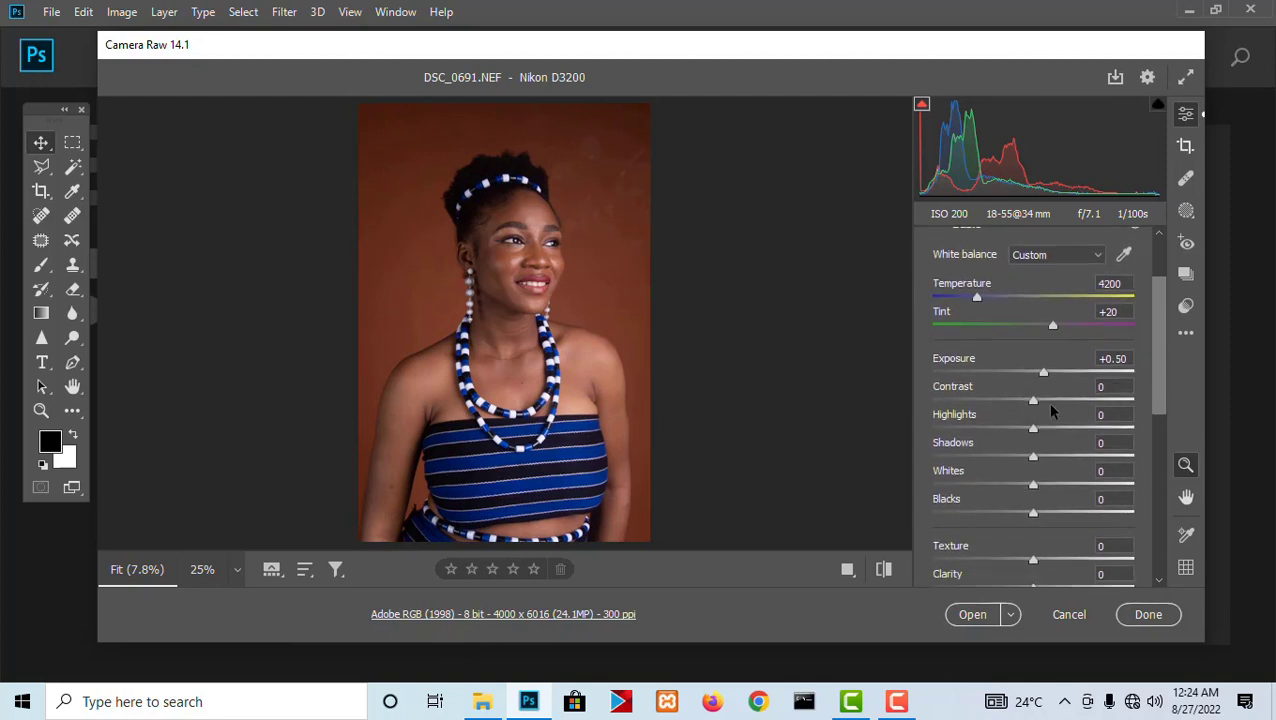
{"action": "left_click_drag", "start_coordinate": [1035, 405], "coordinate": [1038, 406]}
{"action": "left_click_drag", "start_coordinate": [1038, 432], "coordinate": [845, 438]}
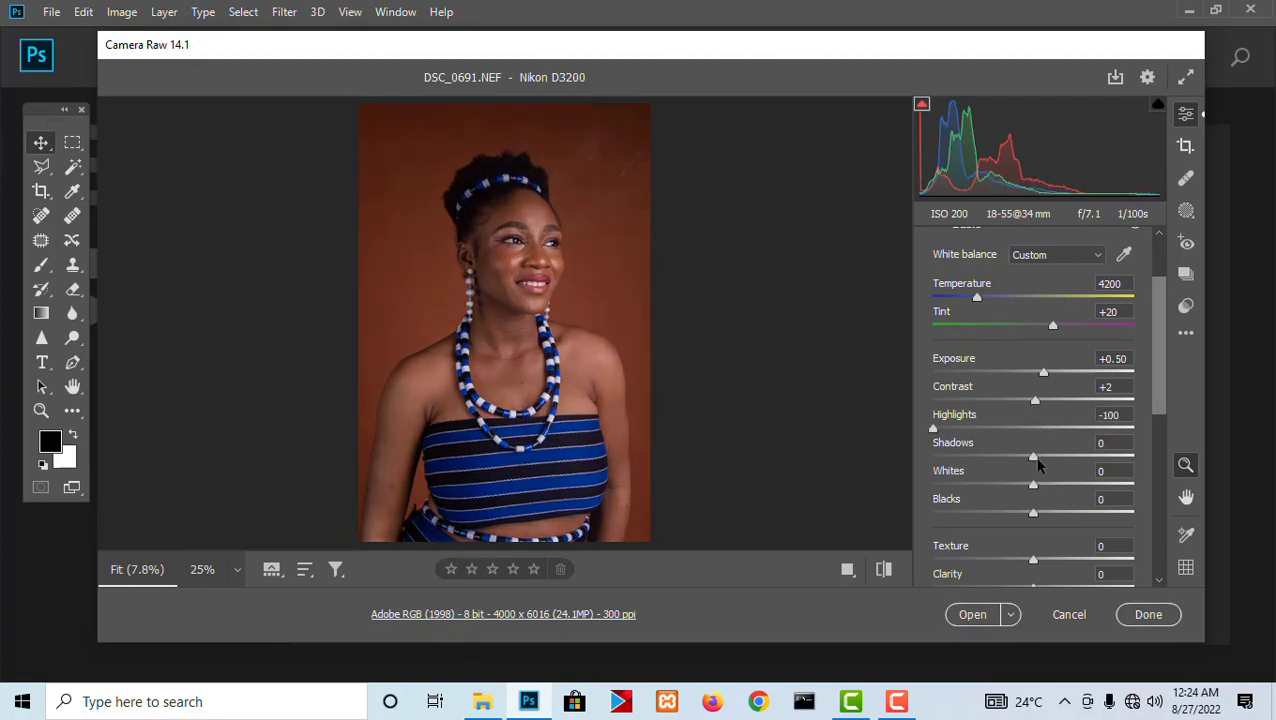
{"action": "left_click_drag", "start_coordinate": [1037, 464], "coordinate": [1017, 514]}
{"action": "left_click_drag", "start_coordinate": [1043, 374], "coordinate": [1045, 373]}
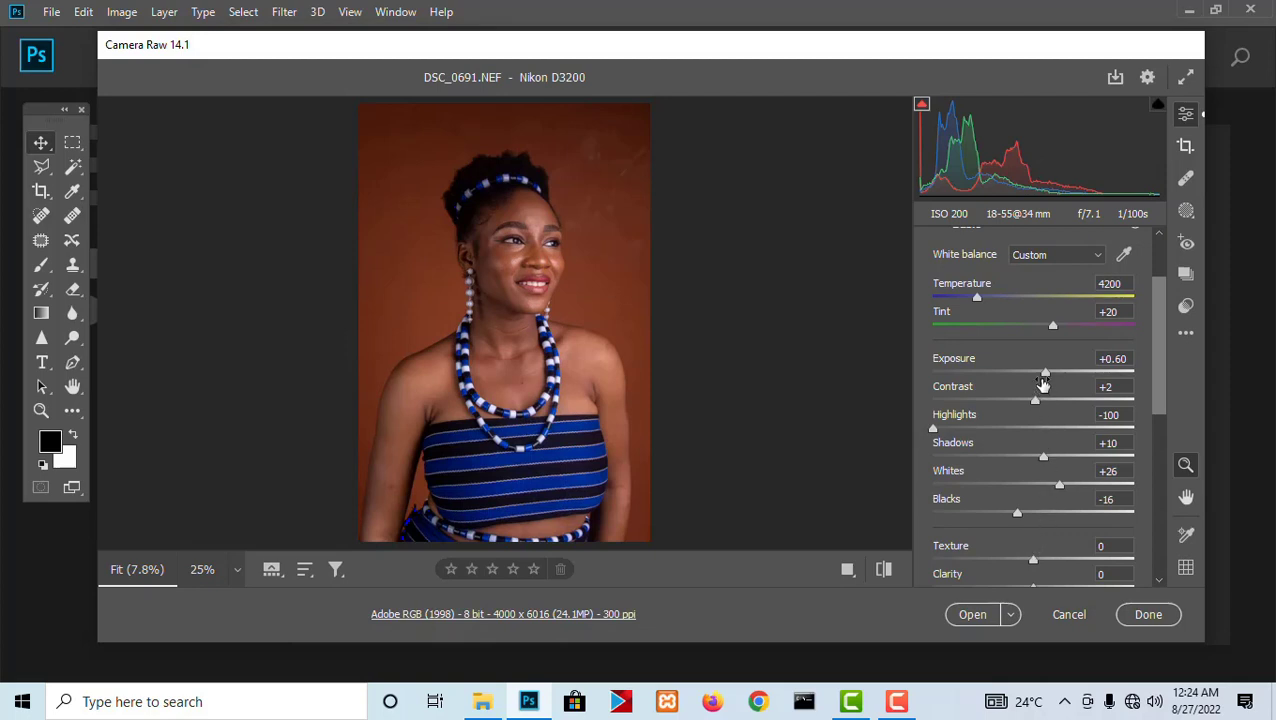
{"action": "left_click_drag", "start_coordinate": [1045, 372], "coordinate": [1047, 374]}
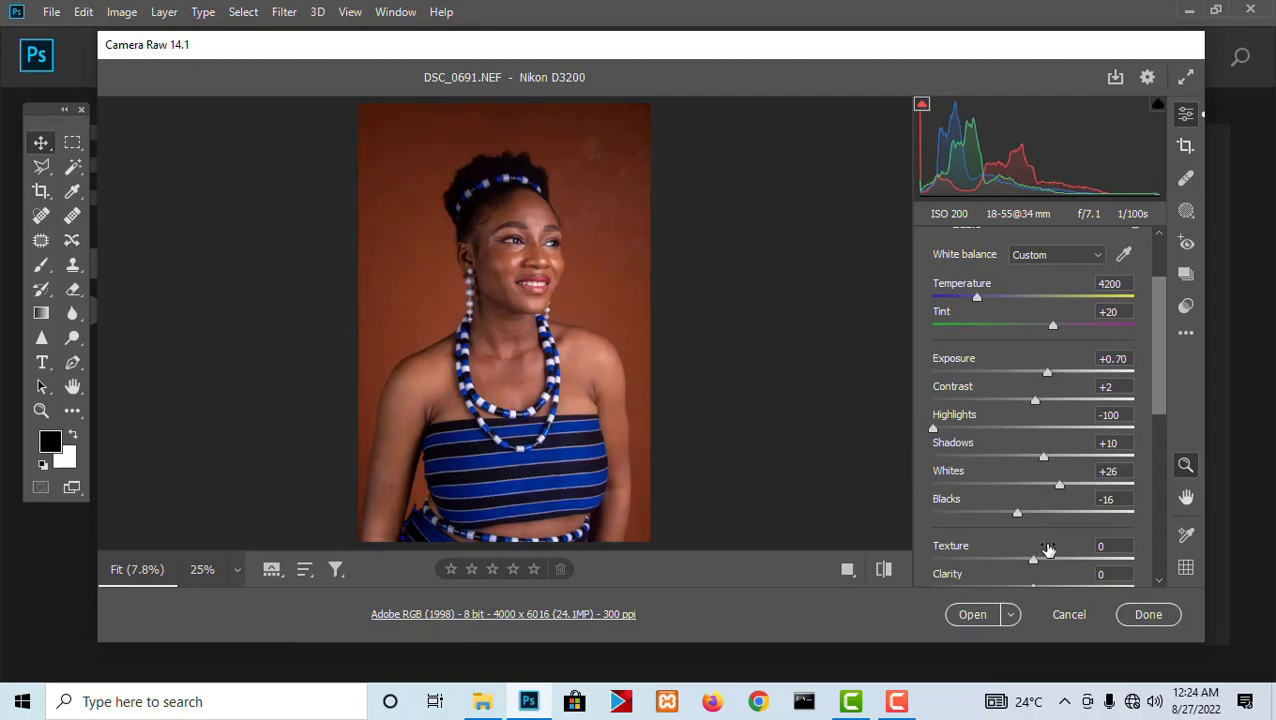
Compare Texture at +30 and 0 with the face in close-up, and set Texture to +29
{"action": "scroll", "coordinate": [1160, 432], "scroll_direction": "down", "scroll_amount": 3}
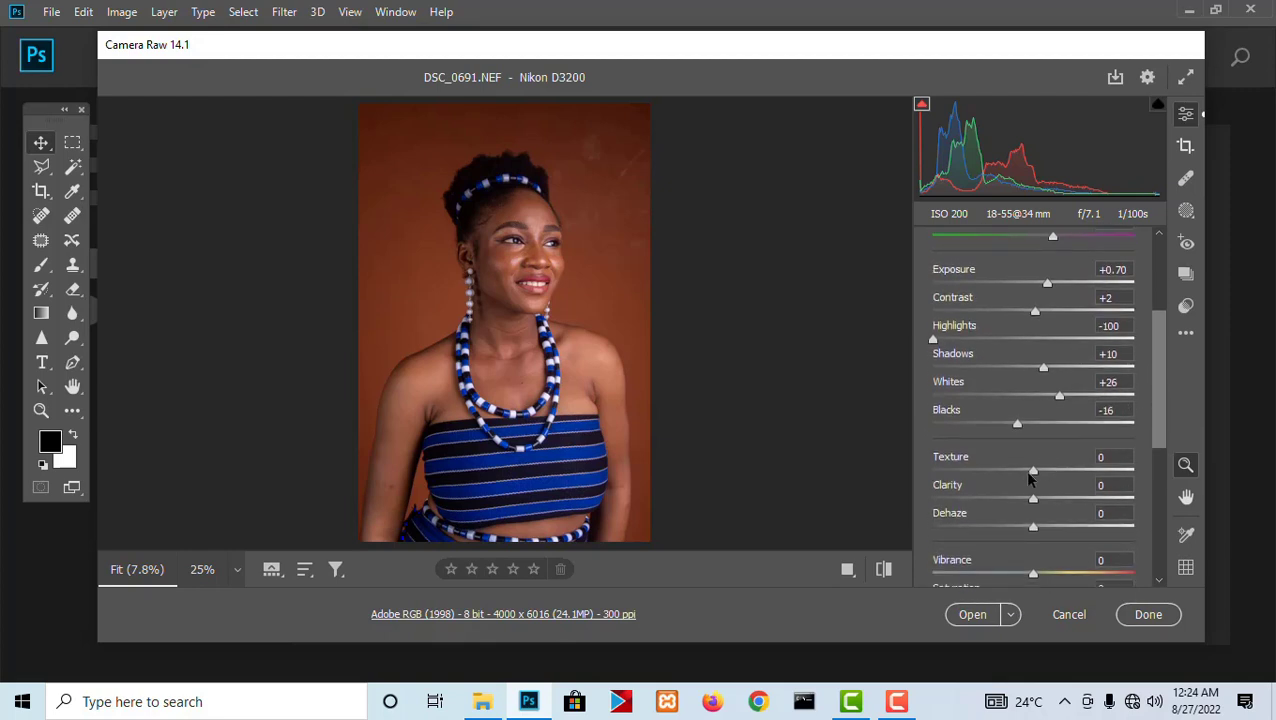
{"action": "left_click_drag", "start_coordinate": [1038, 472], "coordinate": [1066, 474]}
{"action": "key", "text": "ctrl+plus"}
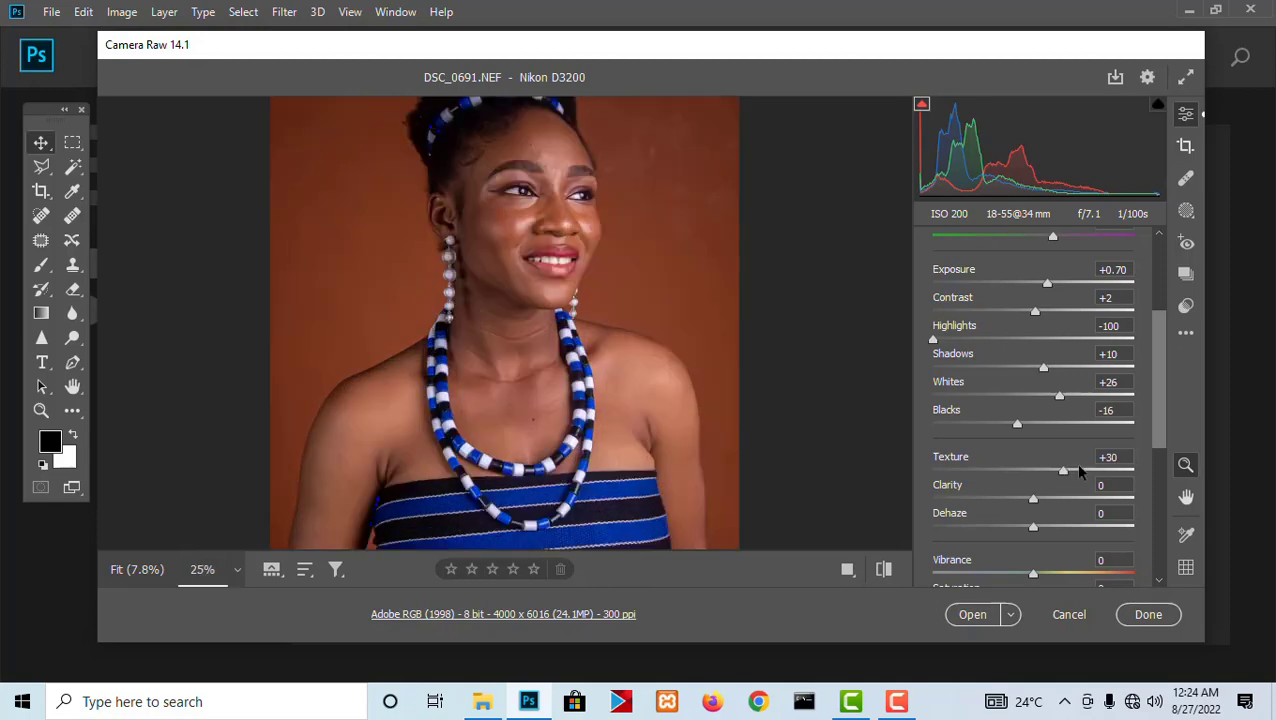
{"action": "key", "text": "space"}
{"action": "left_click_drag", "start_coordinate": [709, 239], "coordinate": [758, 632]}
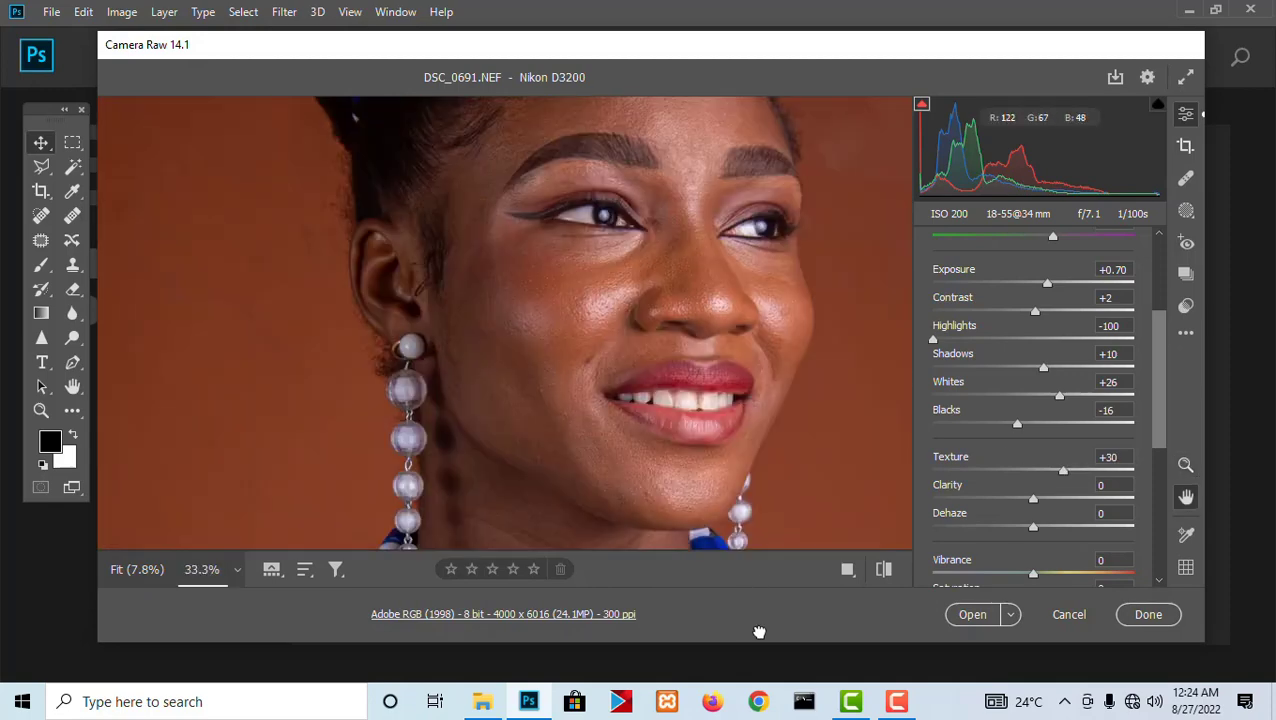
{"action": "left_click_drag", "start_coordinate": [726, 366], "coordinate": [705, 384]}
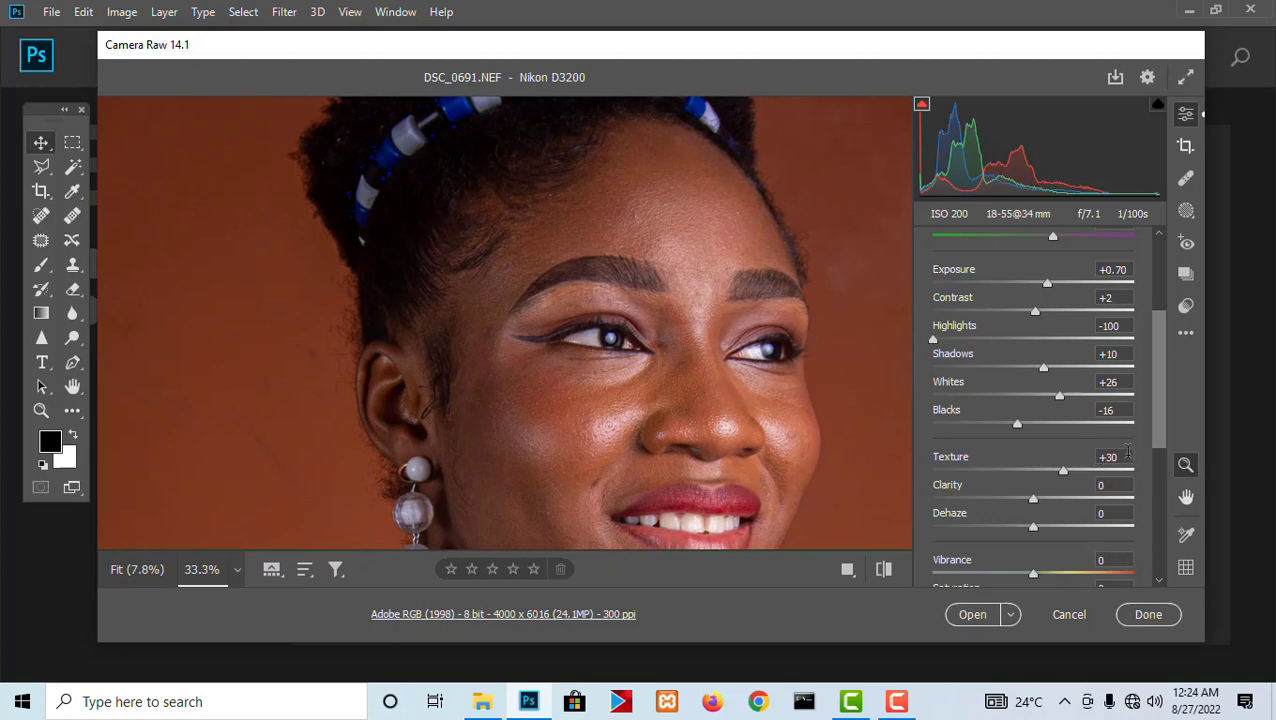
{"action": "left_click", "coordinate": [1128, 452]}
{"action": "type", "text": "0"}
{"action": "left_click_drag", "start_coordinate": [1033, 471], "coordinate": [1066, 477]}
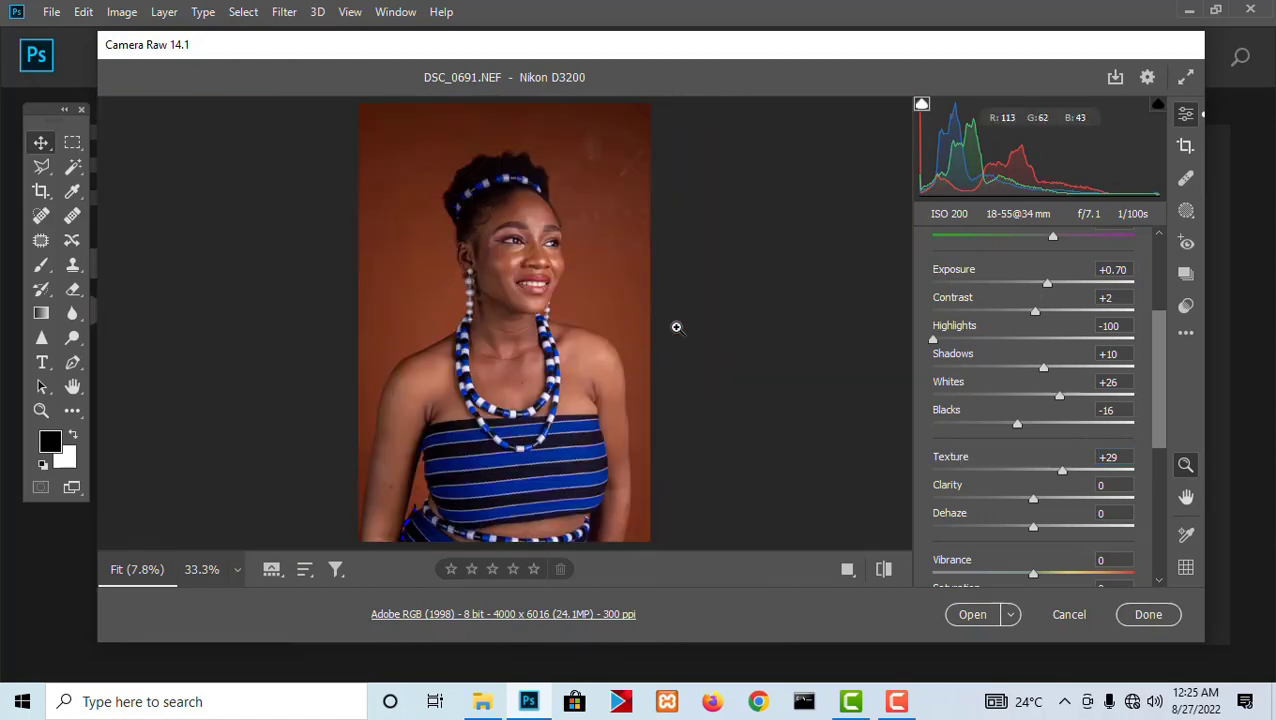
Set Dehaze to +5 and raise the Vibrance slightly
{"action": "left_click_drag", "start_coordinate": [1160, 429], "coordinate": [1161, 470]}
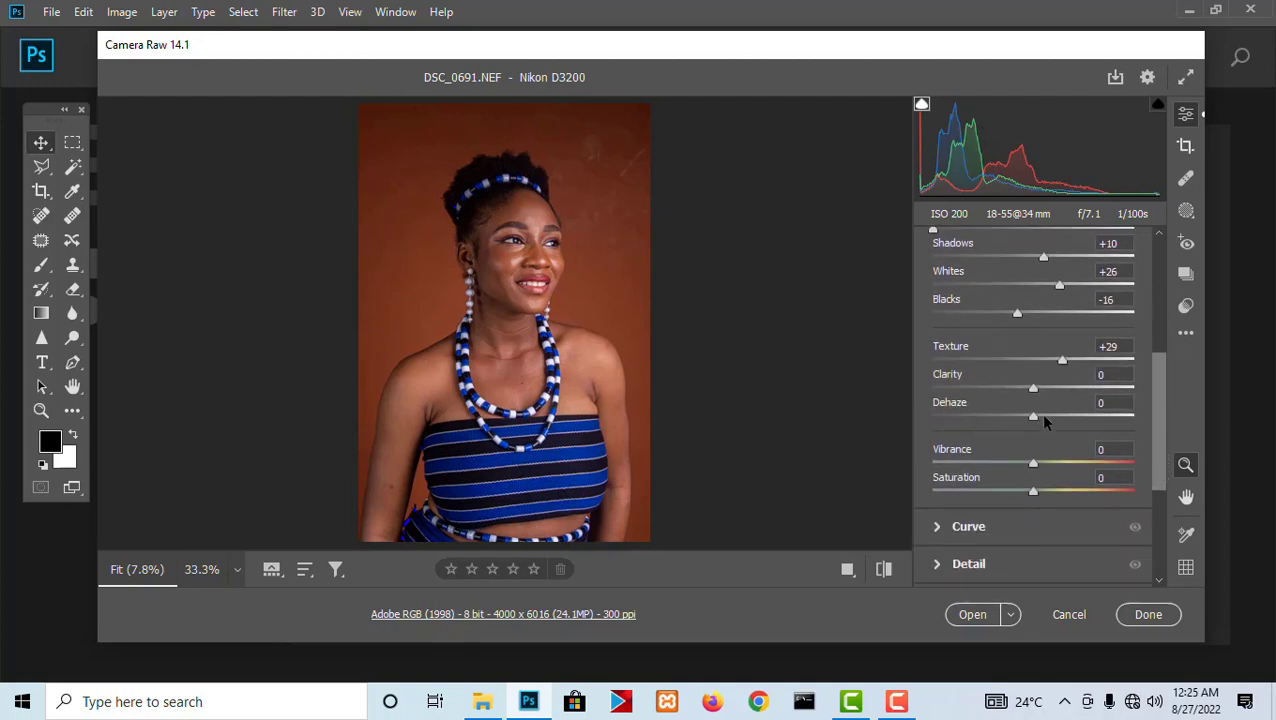
{"action": "left_click_drag", "start_coordinate": [1034, 417], "coordinate": [1039, 421]}
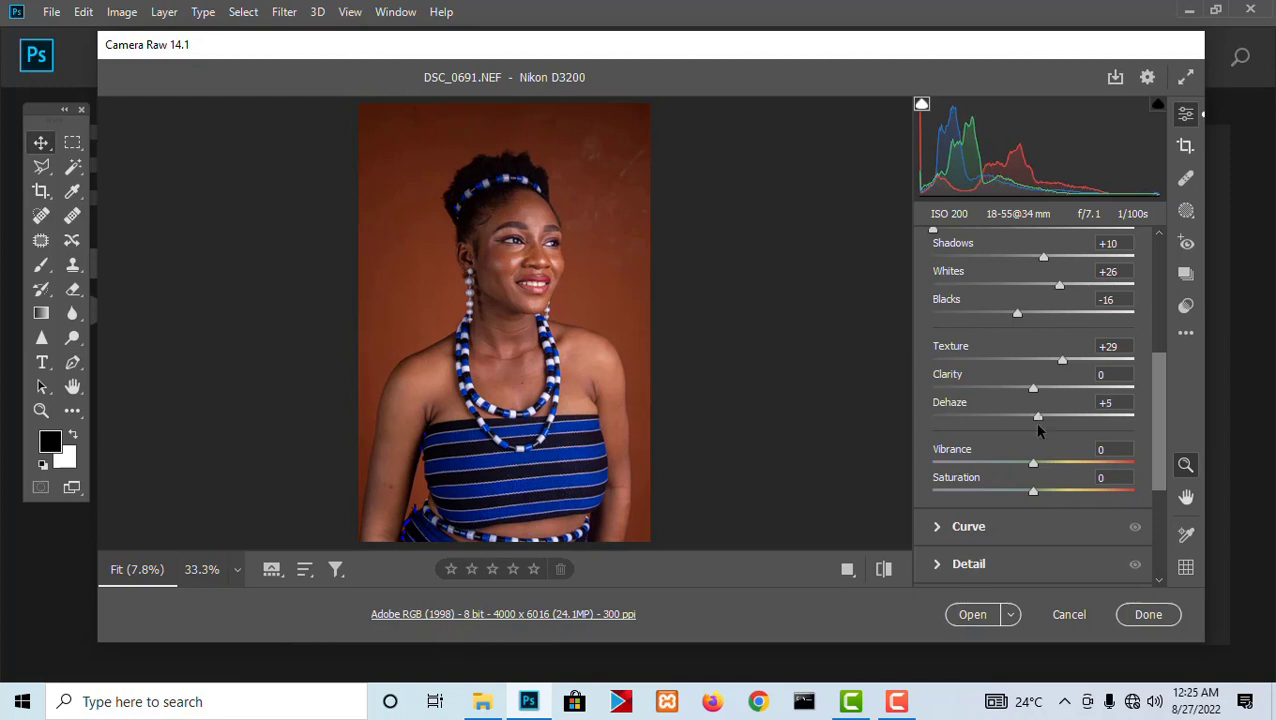
{"action": "mouse_move", "coordinate": [1034, 467]}
{"action": "left_mouse_down"}
{"action": "mouse_move", "coordinate": [1132, 463]}
{"action": "mouse_move", "coordinate": [918, 465]}
{"action": "mouse_move", "coordinate": [1046, 468]}
{"action": "left_mouse_up"}
Adjust the parametric tone curve with Lights at +9 and Darks at -5
{"action": "scroll", "coordinate": [1155, 456], "scroll_direction": "down", "scroll_amount": 5}
{"action": "left_click", "coordinate": [937, 420]}
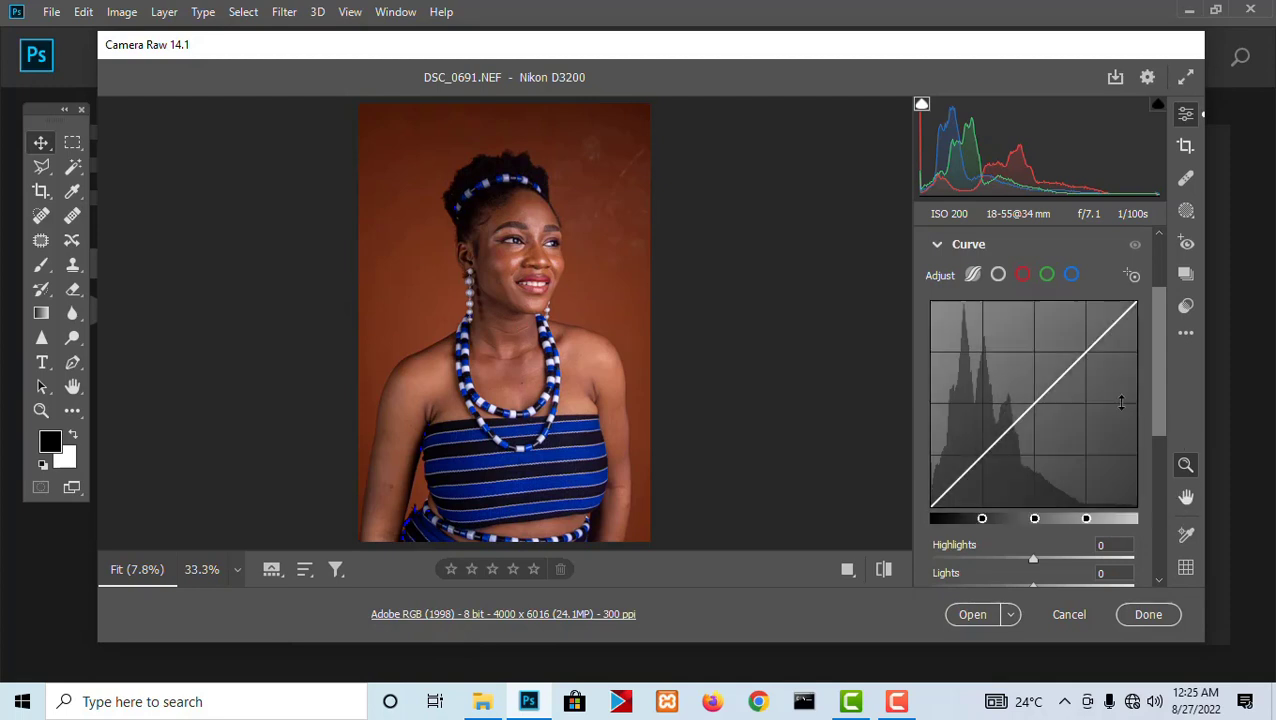
{"action": "mouse_move", "coordinate": [1035, 401]}
{"action": "left_mouse_down"}
{"action": "mouse_move", "coordinate": [1037, 386]}
{"action": "mouse_move", "coordinate": [1037, 439]}
{"action": "mouse_move", "coordinate": [1037, 396]}
{"action": "left_mouse_up"}
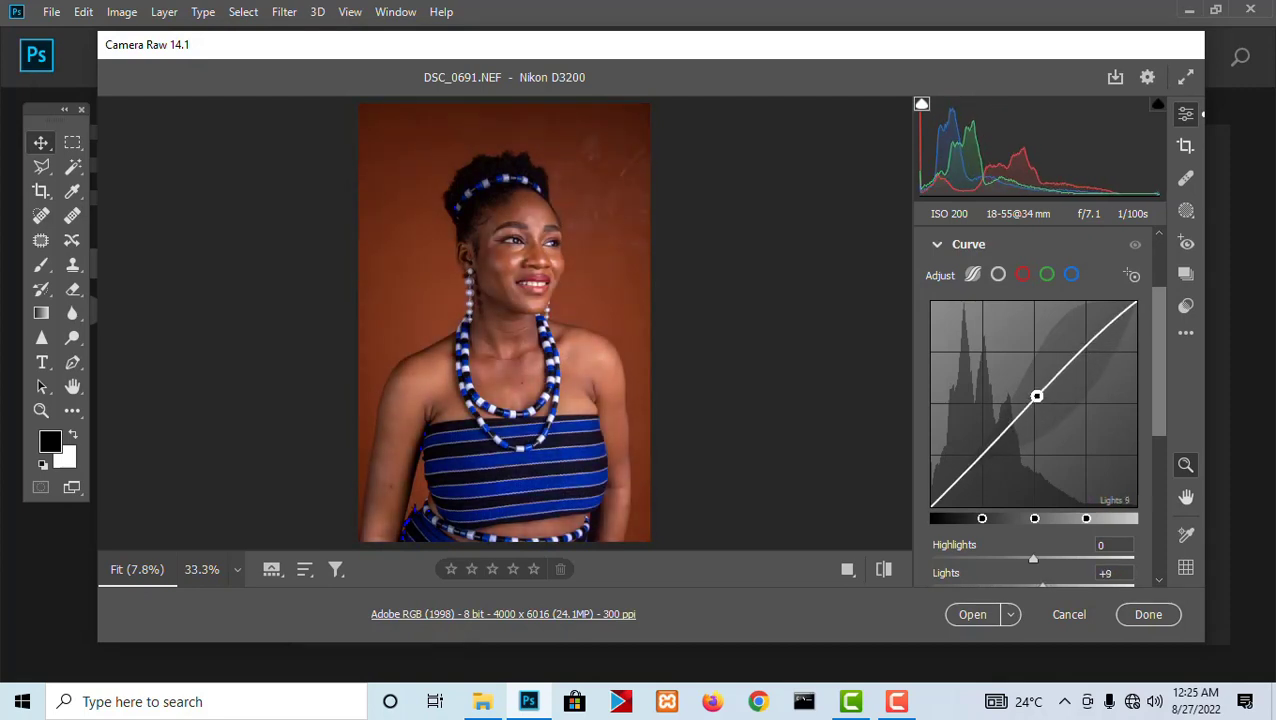
{"action": "scroll", "coordinate": [1040, 577], "scroll_direction": "down", "scroll_amount": 1}
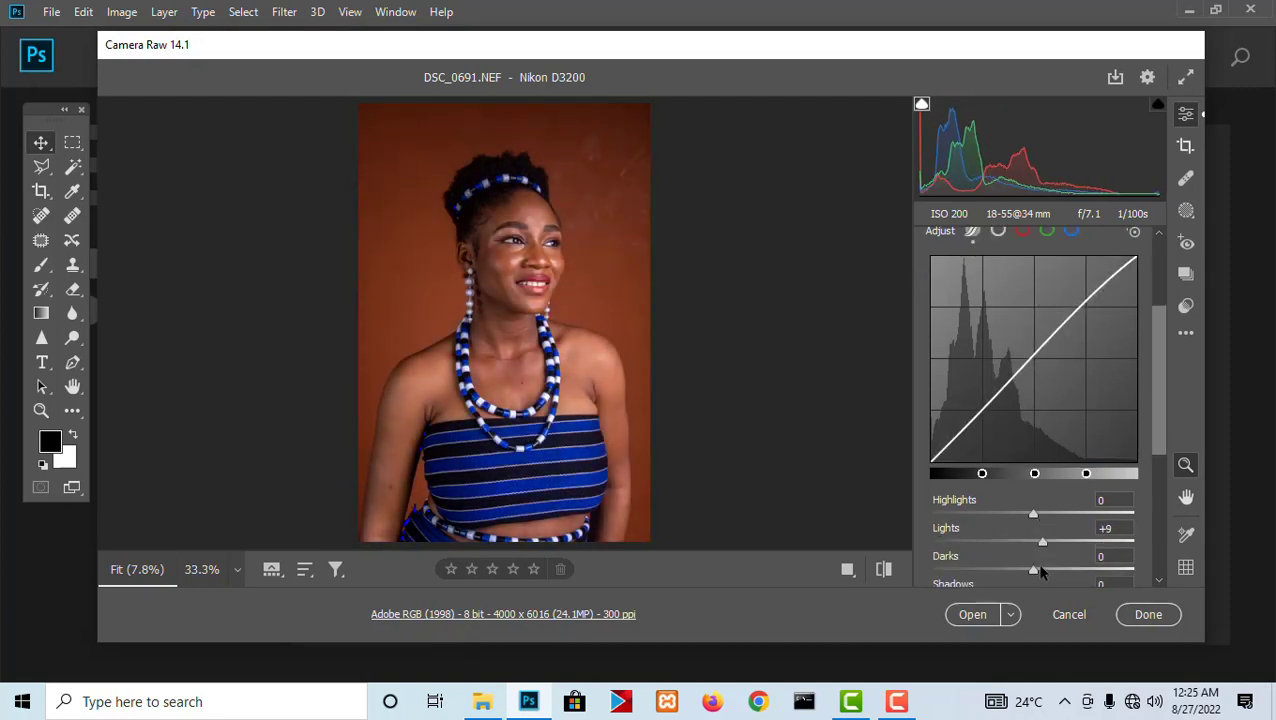
{"action": "left_click_drag", "start_coordinate": [1033, 572], "coordinate": [1028, 572]}
Set the Detail sharpening to 60 and examine the effect on the face in close-up
{"action": "scroll", "coordinate": [1125, 408], "scroll_direction": "down", "scroll_amount": 1}
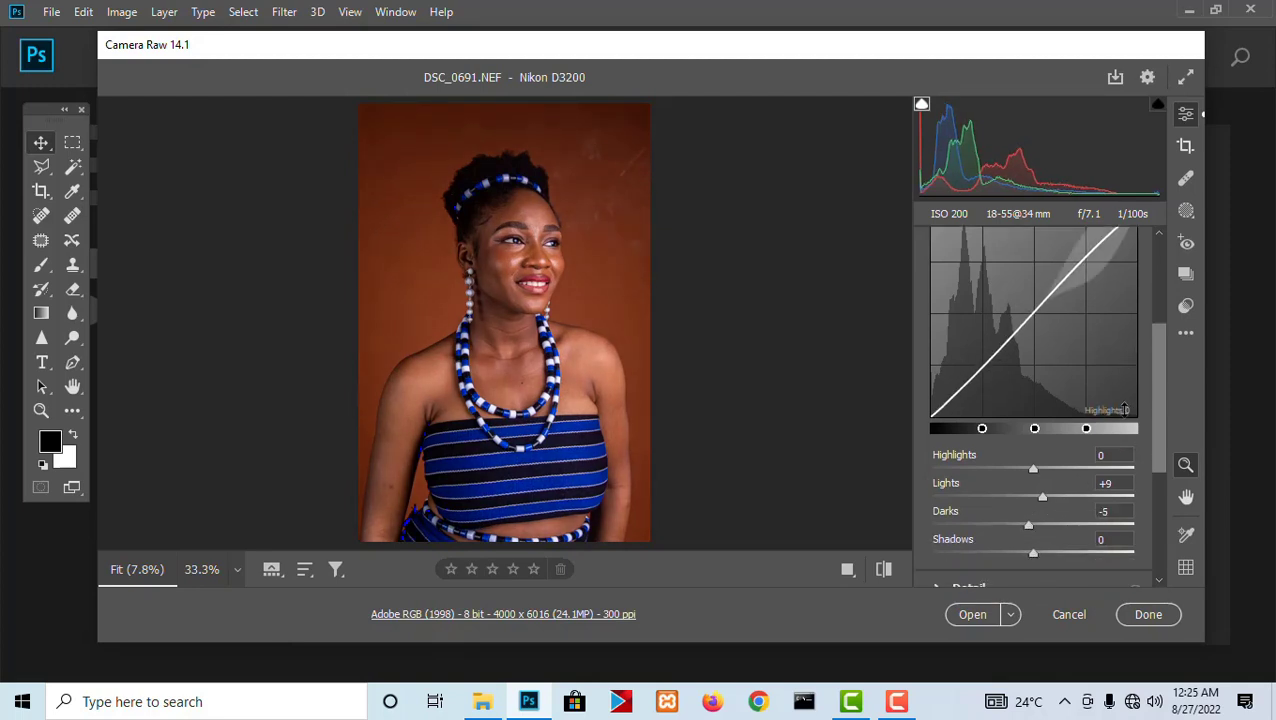
{"action": "scroll", "coordinate": [1040, 400], "scroll_direction": "down", "scroll_amount": 3}
{"action": "left_click", "coordinate": [944, 464]}
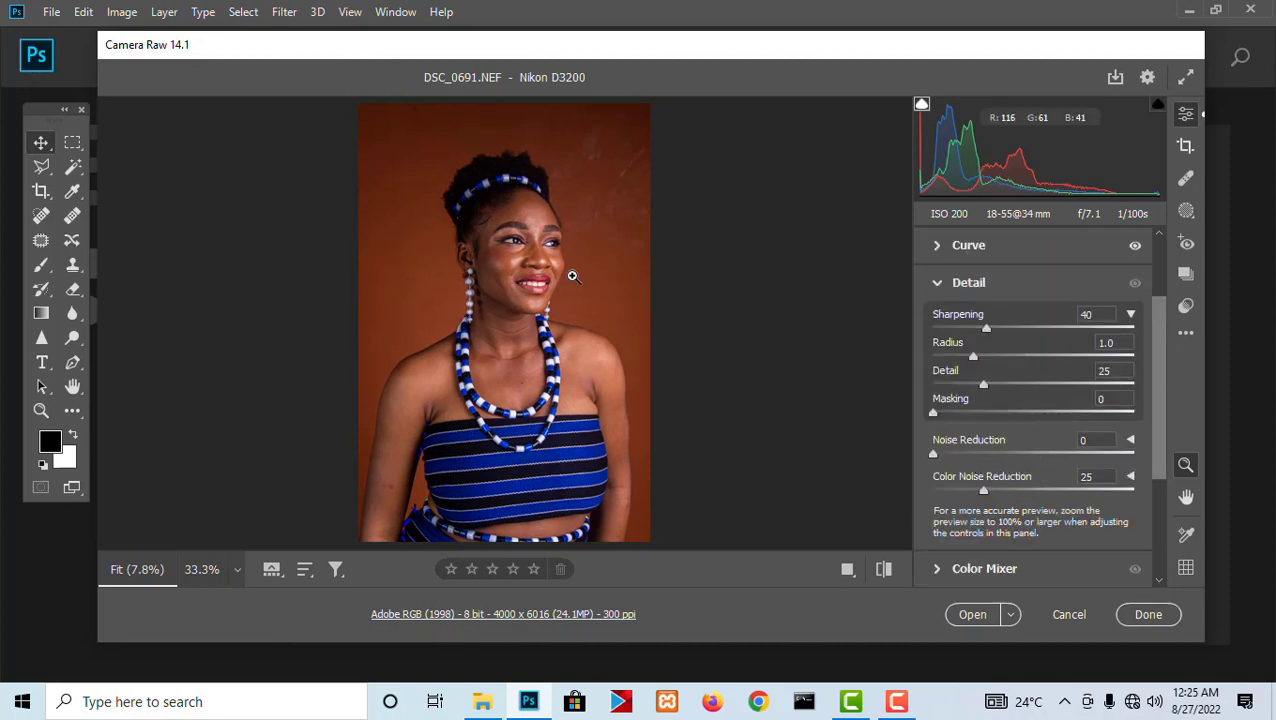
{"action": "key", "text": "ctrl+plus"}
{"action": "key", "text": "ctrl+plus"}
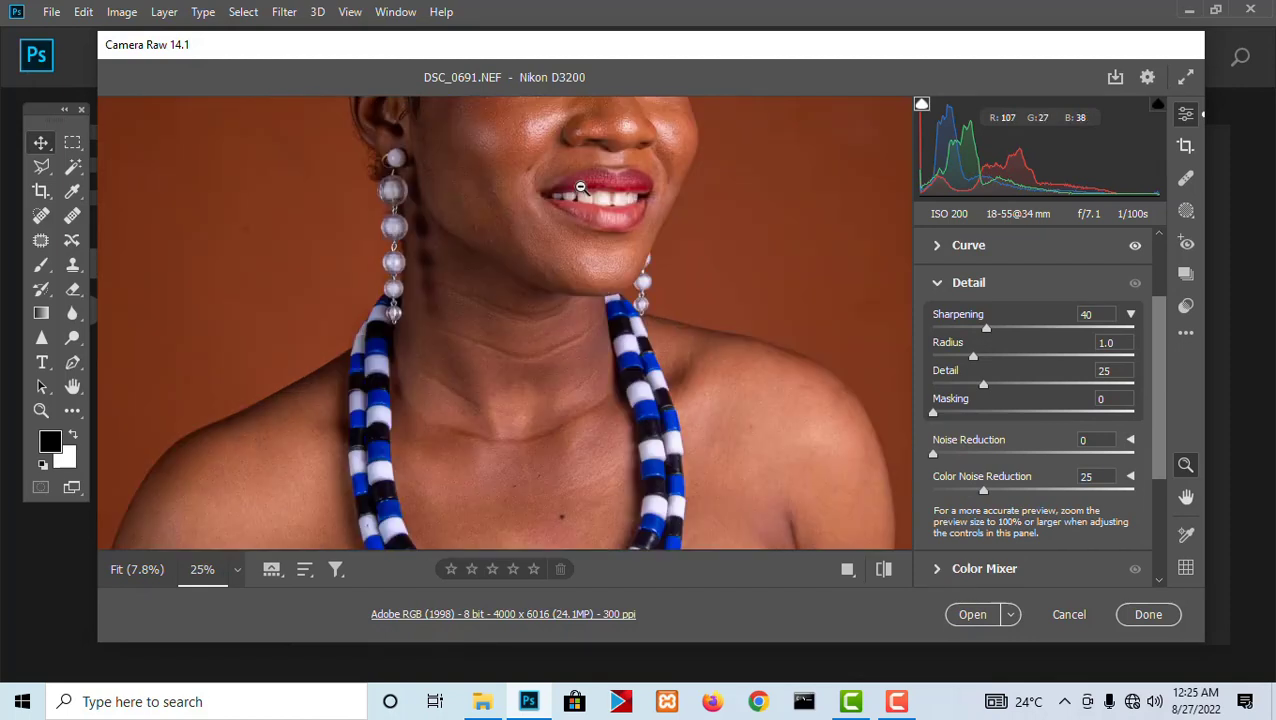
{"action": "key", "text": "space"}
{"action": "left_click_drag", "start_coordinate": [609, 196], "coordinate": [613, 404]}
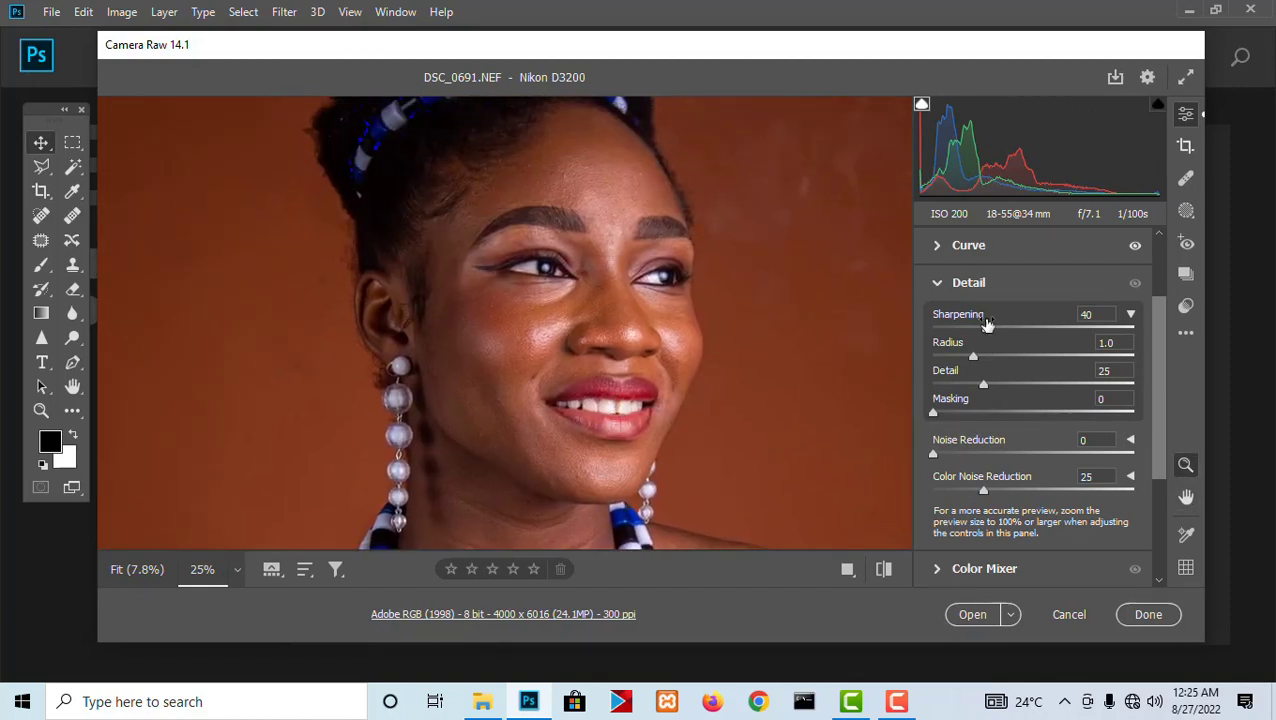
{"action": "left_click_drag", "start_coordinate": [988, 331], "coordinate": [1013, 333]}
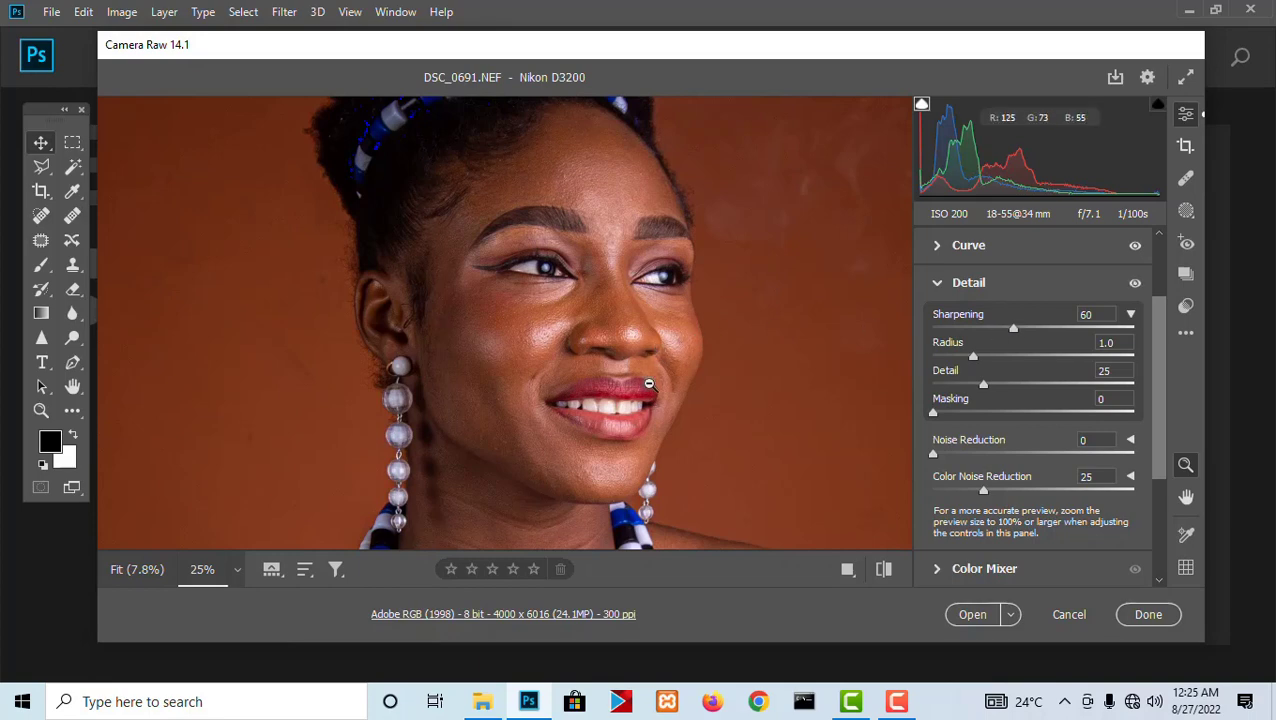
{"action": "left_click_drag", "start_coordinate": [660, 388], "coordinate": [649, 298]}
Try an Oranges saturation of +25 in the Color Mixer, and return it to 0
{"action": "scroll", "coordinate": [1090, 519], "scroll_direction": "down", "scroll_amount": 2}
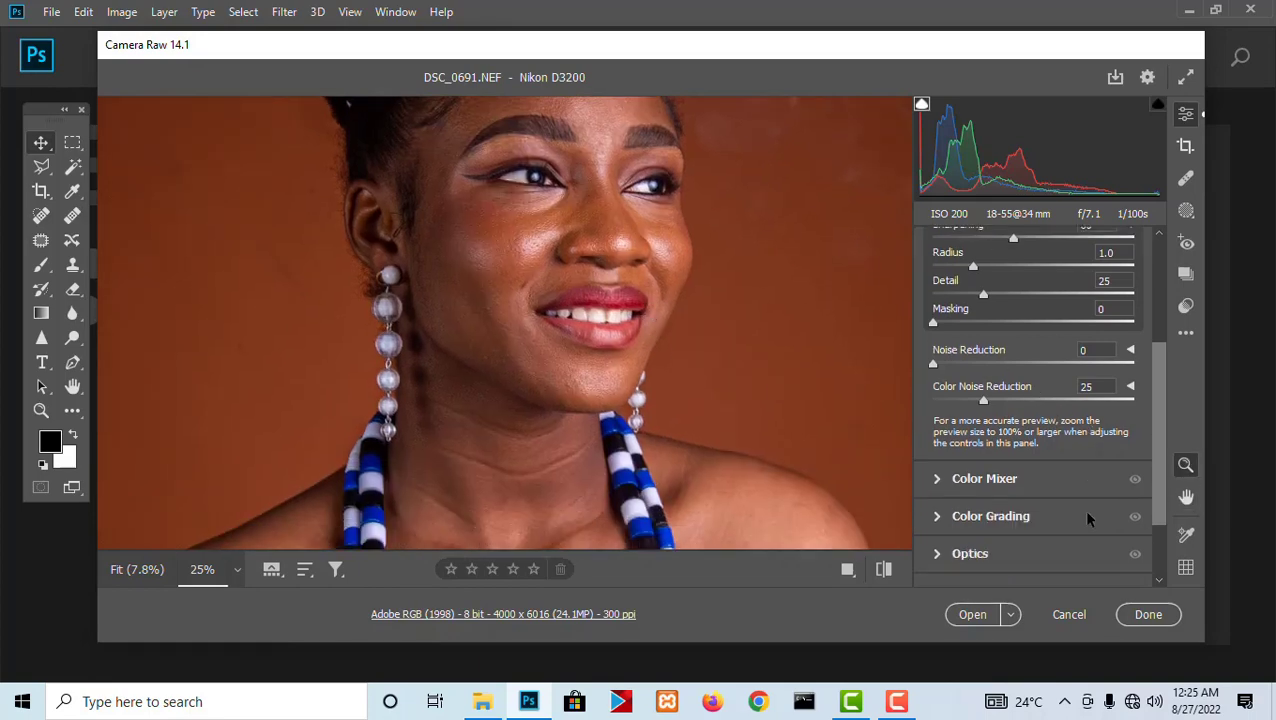
{"action": "left_click", "coordinate": [935, 482]}
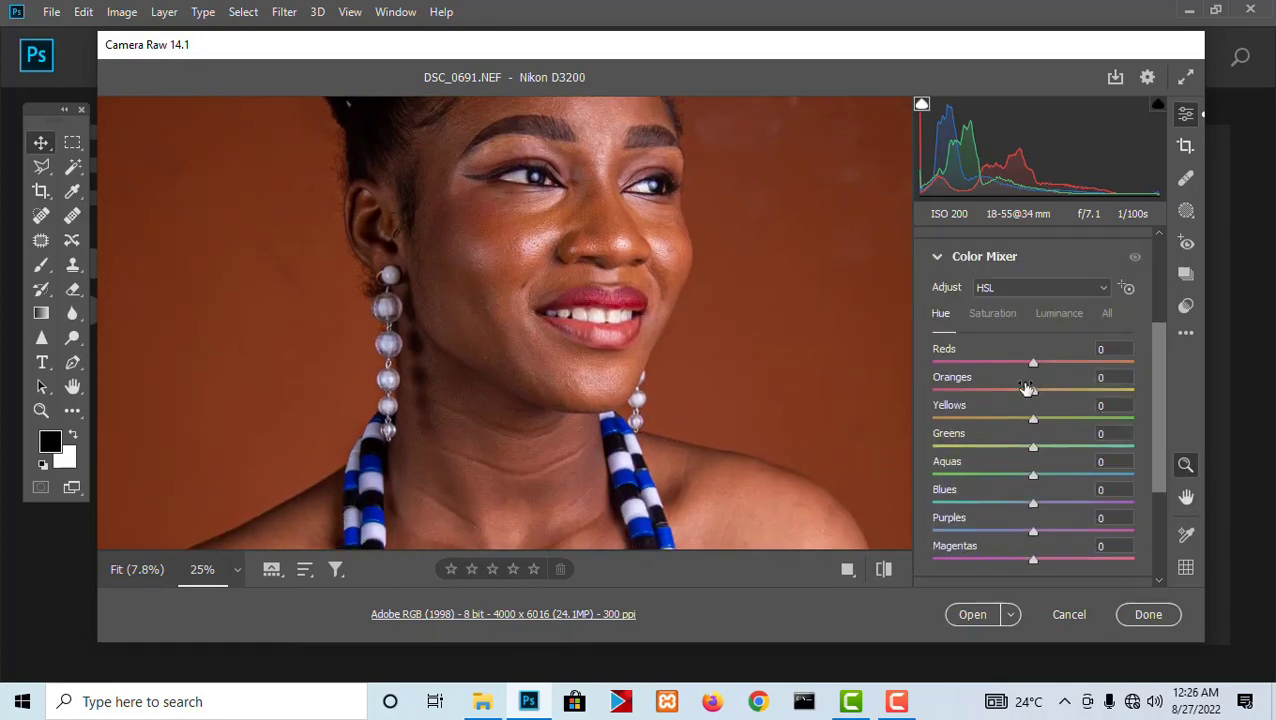
{"action": "left_click", "coordinate": [988, 312]}
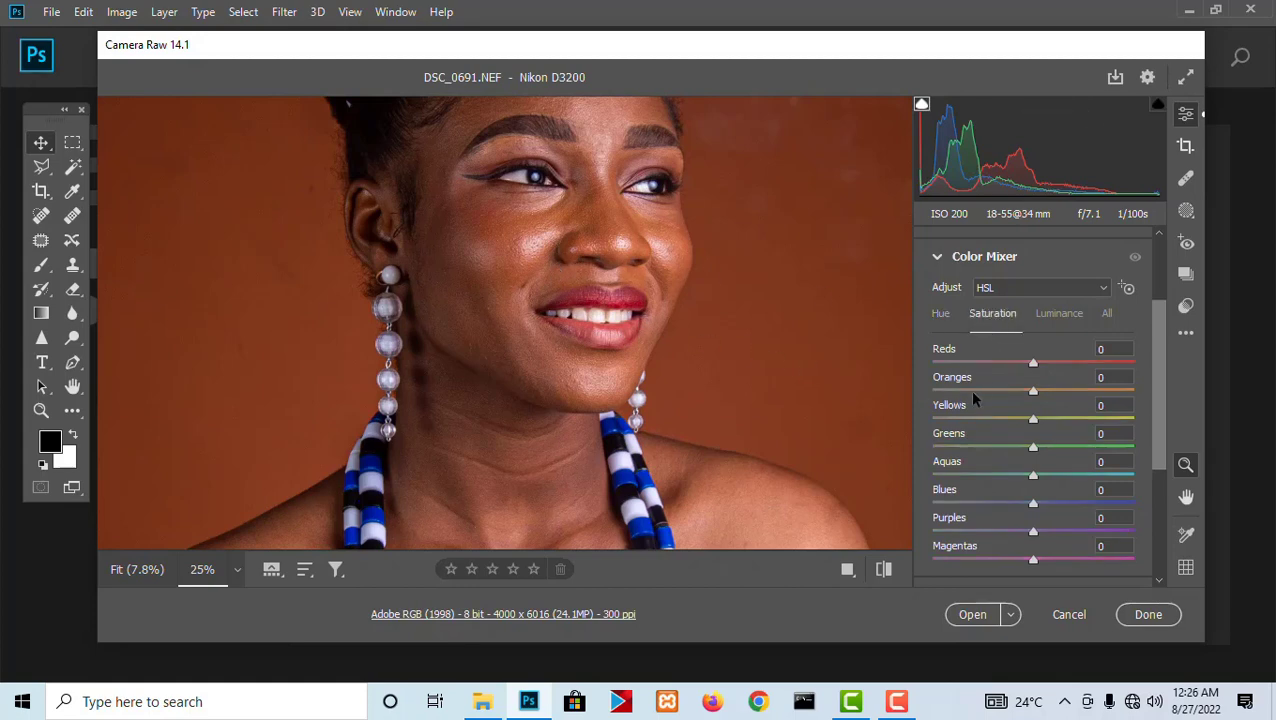
{"action": "mouse_move", "coordinate": [1034, 390]}
{"action": "left_mouse_down"}
{"action": "mouse_move", "coordinate": [1088, 388]}
{"action": "mouse_move", "coordinate": [1059, 389]}
{"action": "left_mouse_up"}
{"action": "left_click", "coordinate": [1120, 376]}
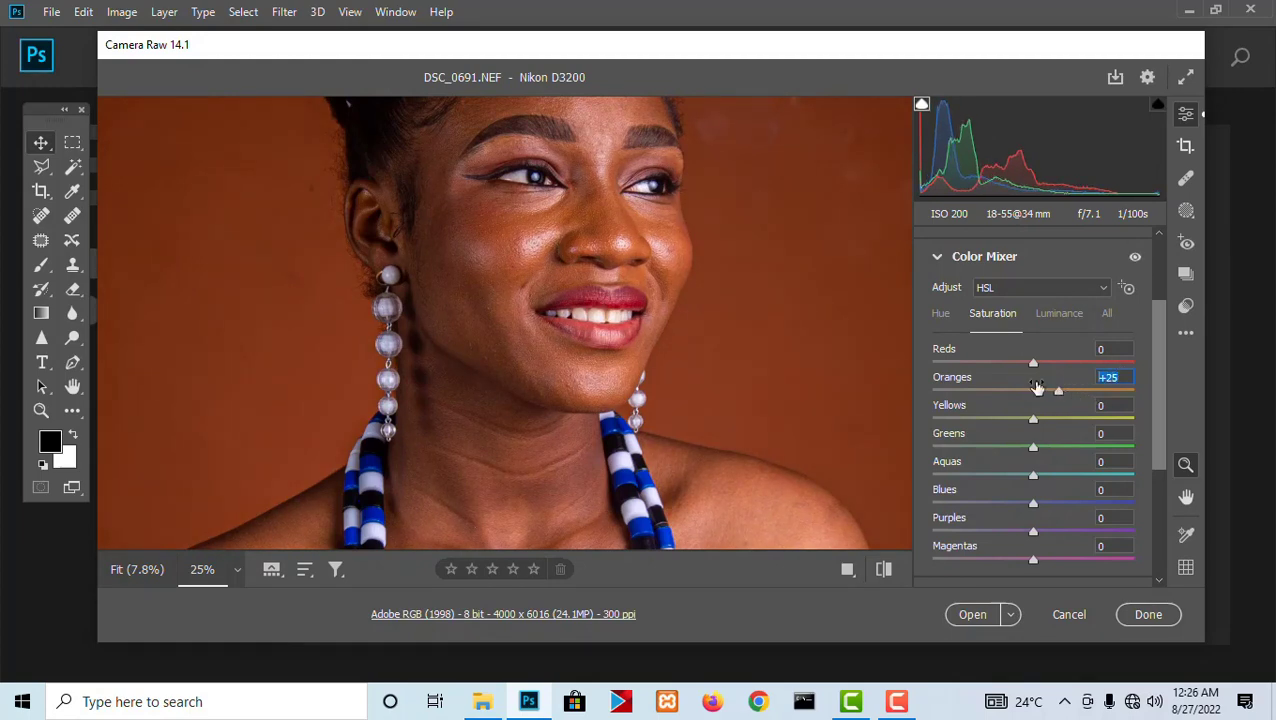
{"action": "type", "text": "0"}
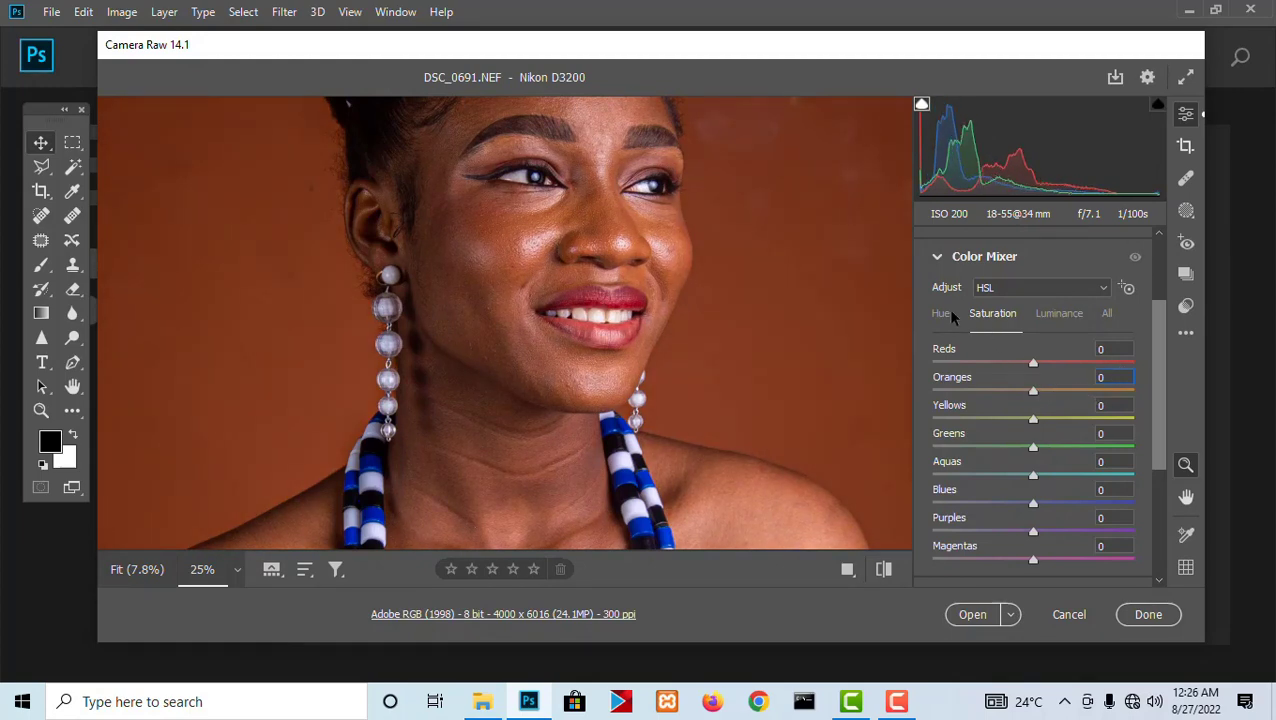
Compare the Color Mixer's Oranges hue at +17 and 0 on the whole portrait, and set it to +12
{"action": "left_click", "coordinate": [941, 312]}
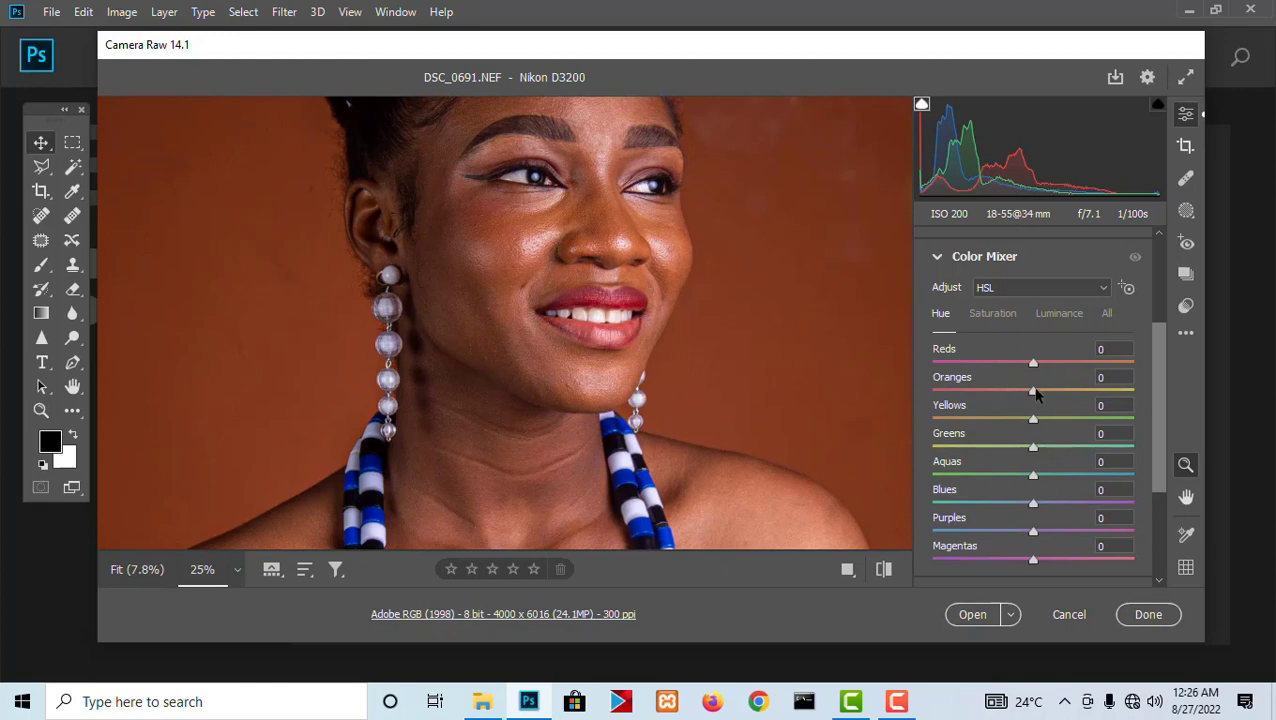
{"action": "left_click_drag", "start_coordinate": [1036, 394], "coordinate": [1051, 394]}
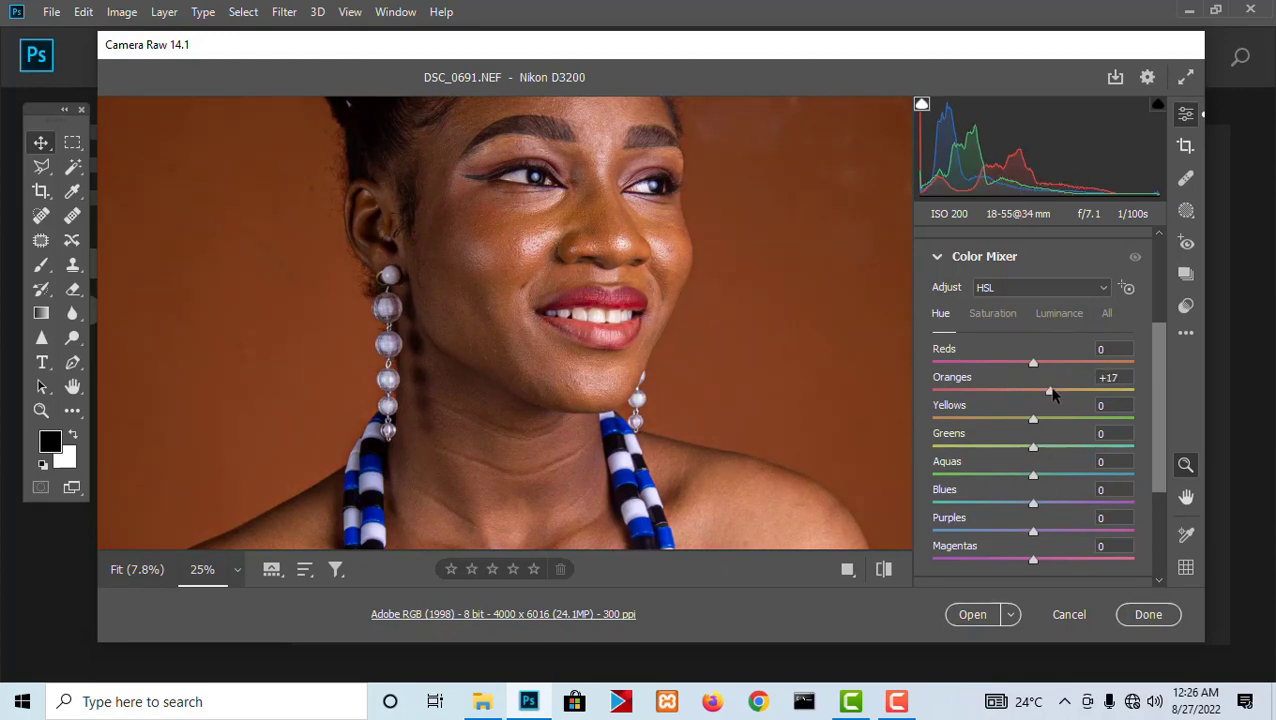
{"action": "key", "text": "ctrl+0"}
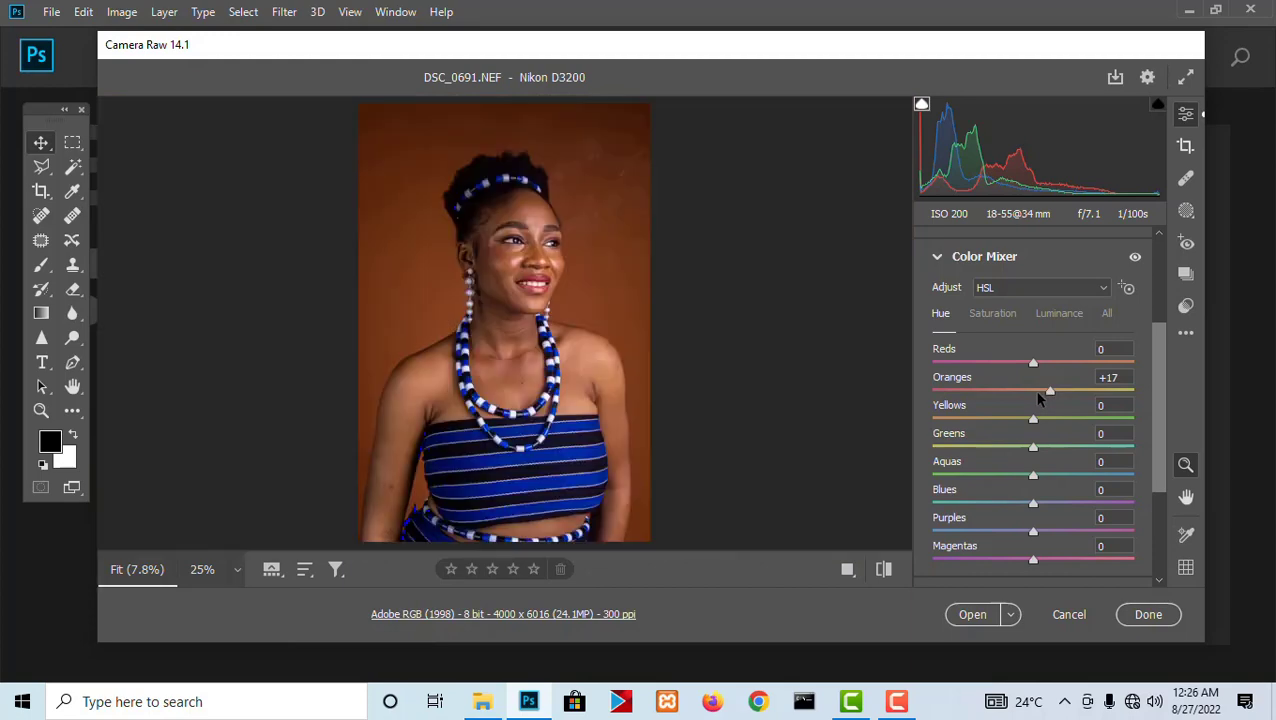
{"action": "left_click", "coordinate": [1097, 380]}
{"action": "type", "text": "0"}
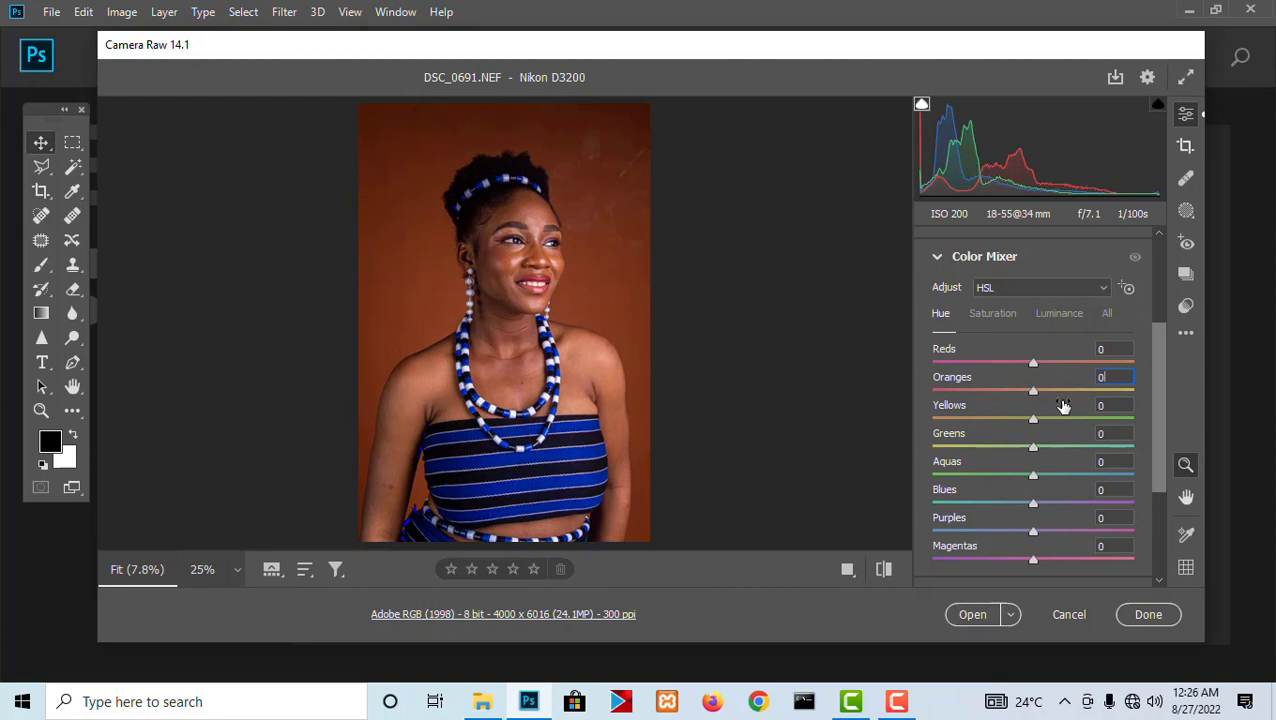
{"action": "left_click_drag", "start_coordinate": [1035, 392], "coordinate": [1047, 396]}
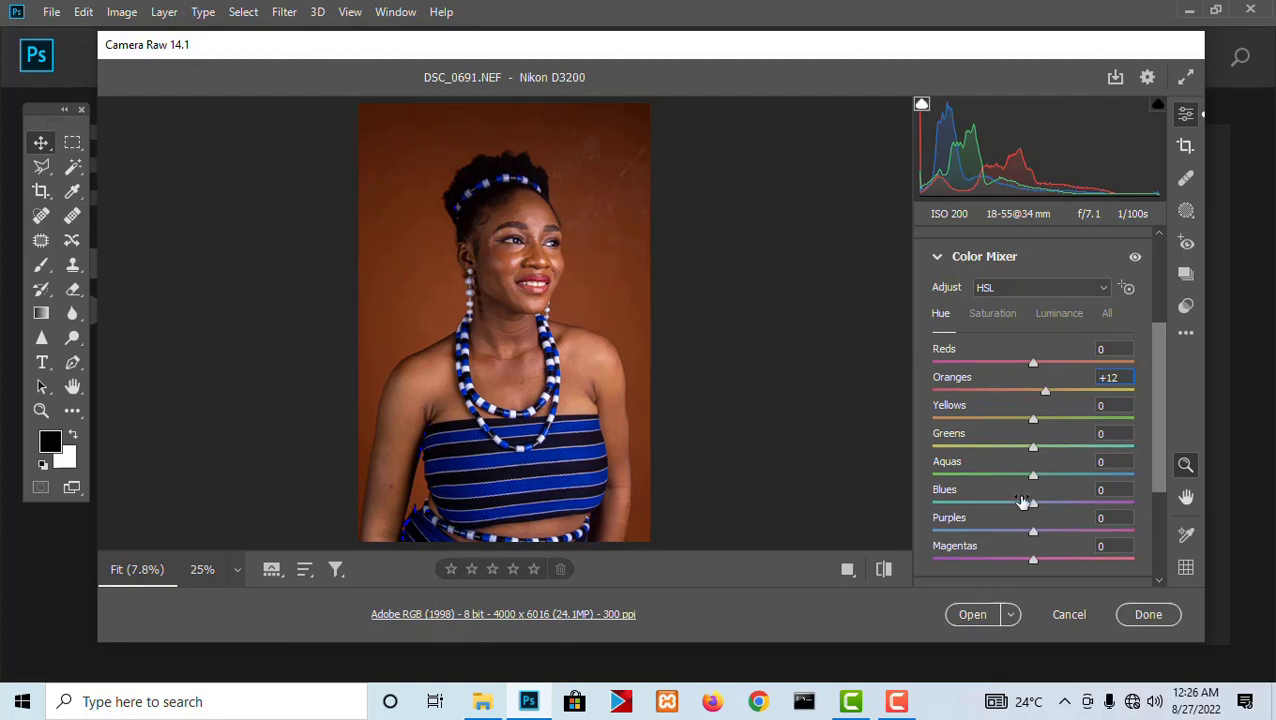
Color grade the shadows with hue 45 and saturation 19, and tint the highlights slightly yellow
{"action": "scroll", "coordinate": [1020, 502], "scroll_direction": "down", "scroll_amount": 3}
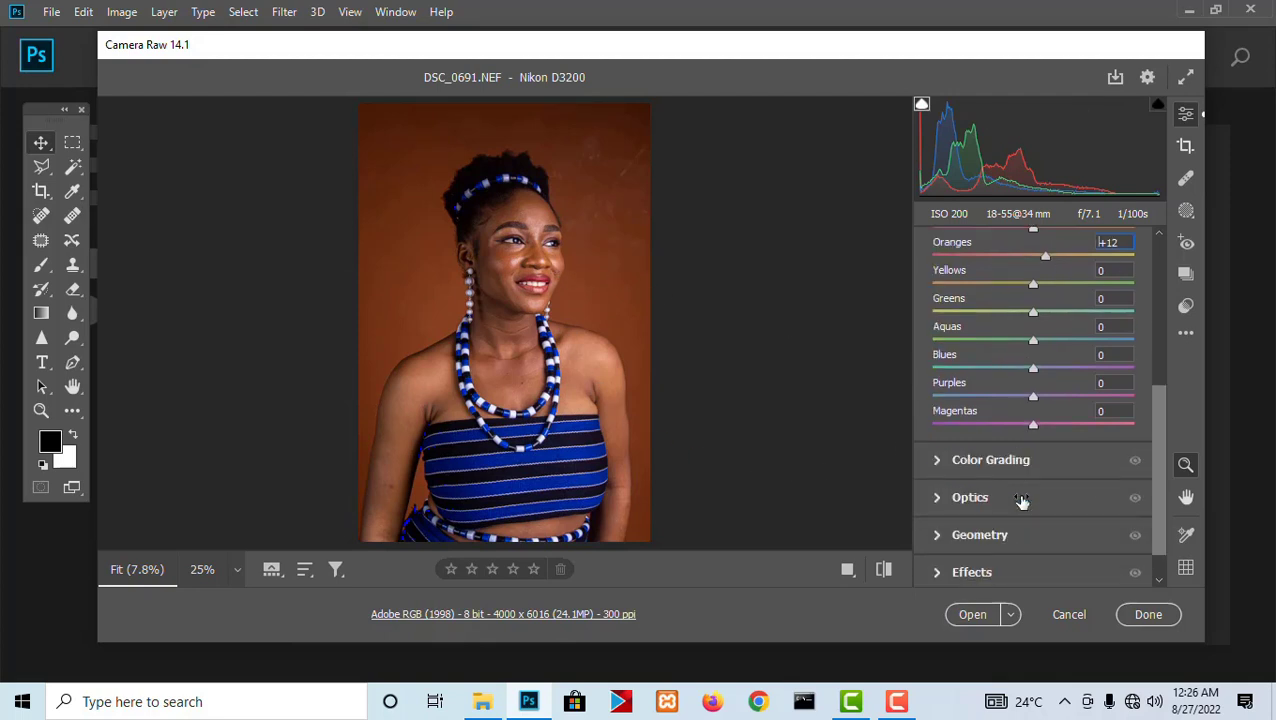
{"action": "left_click", "coordinate": [936, 460]}
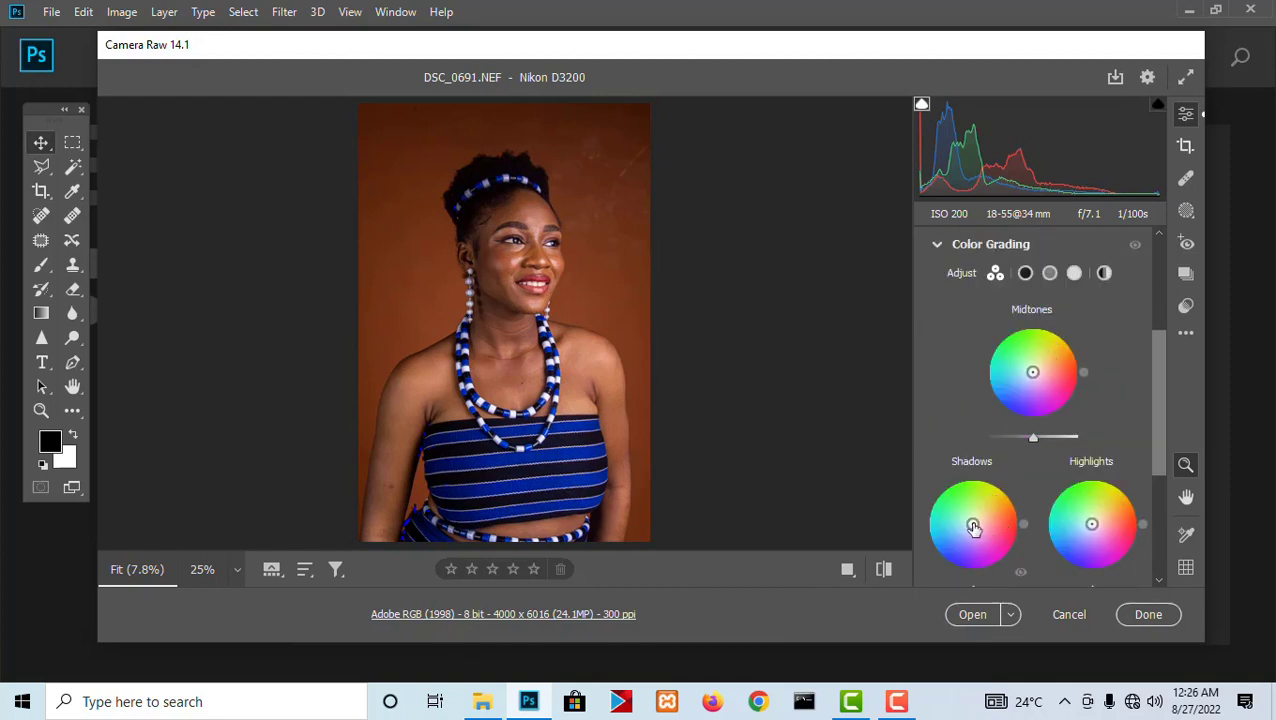
{"action": "mouse_move", "coordinate": [974, 526]}
{"action": "left_mouse_down"}
{"action": "mouse_move", "coordinate": [980, 507]}
{"action": "mouse_move", "coordinate": [992, 549]}
{"action": "mouse_move", "coordinate": [955, 556]}
{"action": "mouse_move", "coordinate": [931, 530]}
{"action": "mouse_move", "coordinate": [946, 507]}
{"action": "mouse_move", "coordinate": [978, 518]}
{"action": "left_mouse_up"}
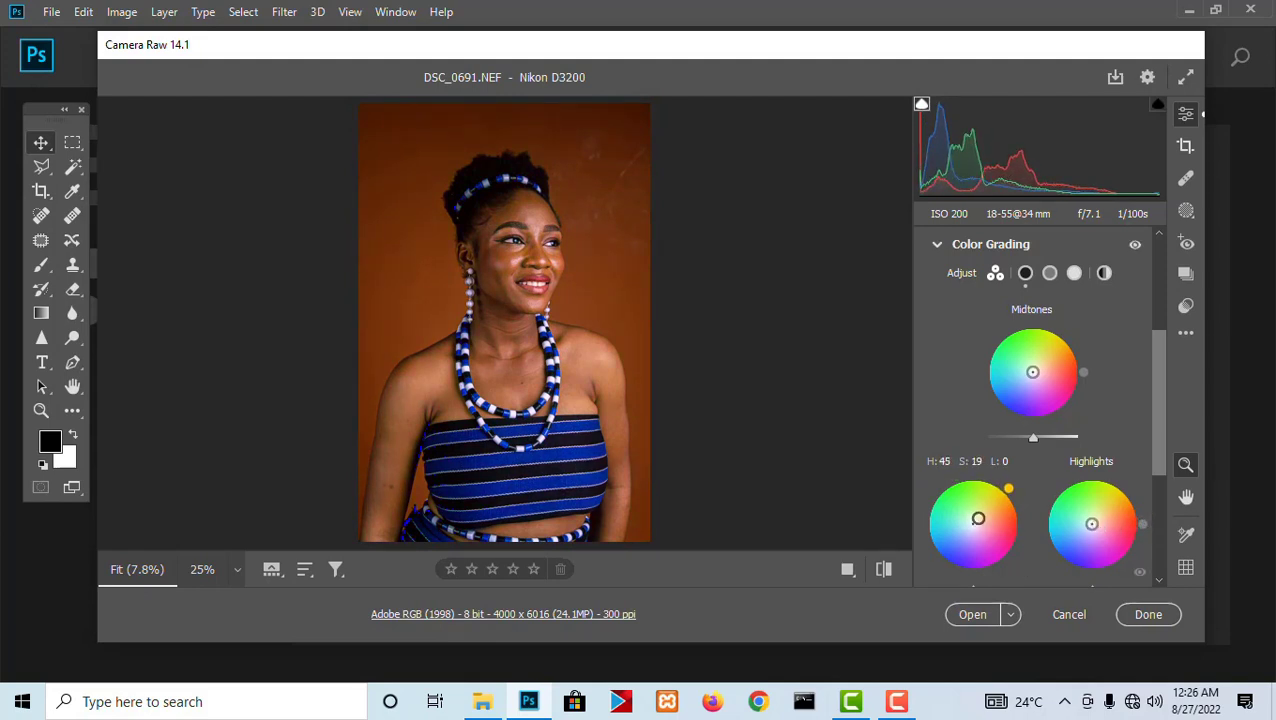
{"action": "mouse_move", "coordinate": [1093, 524]}
{"action": "left_mouse_down"}
{"action": "mouse_move", "coordinate": [1096, 506]}
{"action": "mouse_move", "coordinate": [1067, 501]}
{"action": "mouse_move", "coordinate": [1076, 541]}
{"action": "mouse_move", "coordinate": [1108, 551]}
{"action": "mouse_move", "coordinate": [1120, 508]}
{"action": "mouse_move", "coordinate": [1103, 495]}
{"action": "mouse_move", "coordinate": [1095, 519]}
{"action": "left_mouse_up"}
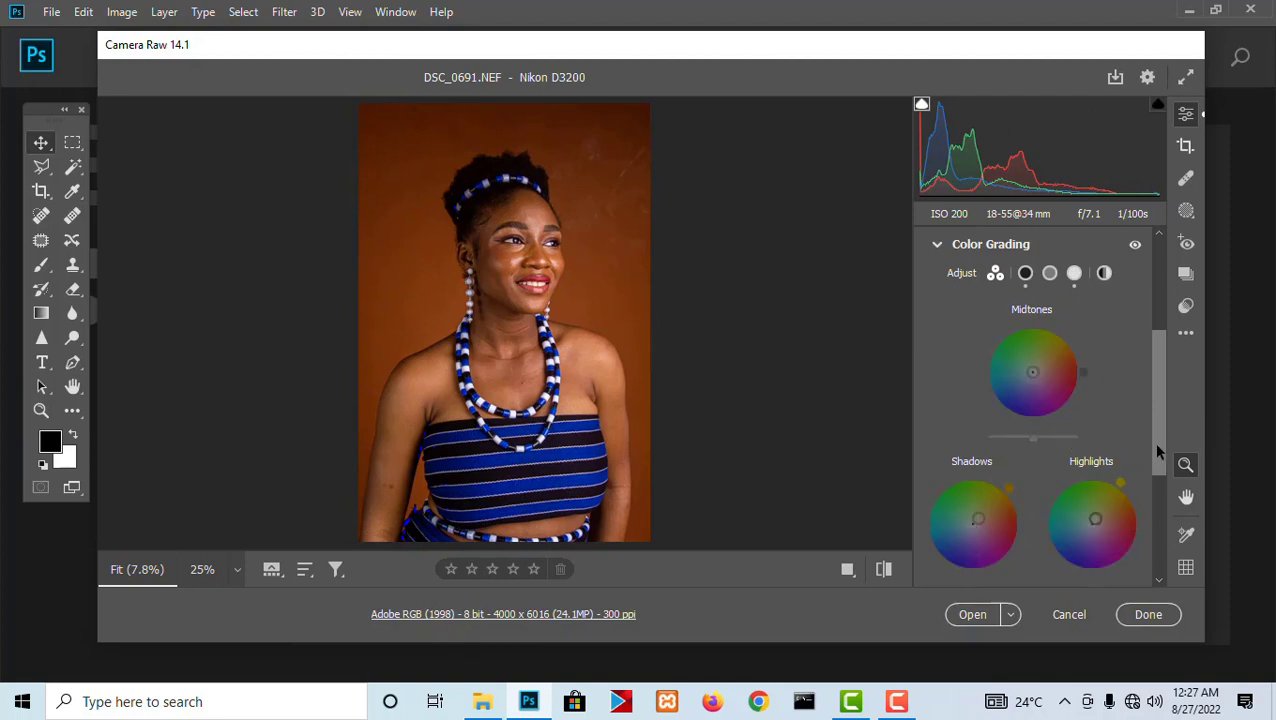
Darken the portrait's edges with a manual Optics vignette of -23
{"action": "left_click_drag", "start_coordinate": [1157, 452], "coordinate": [1158, 552]}
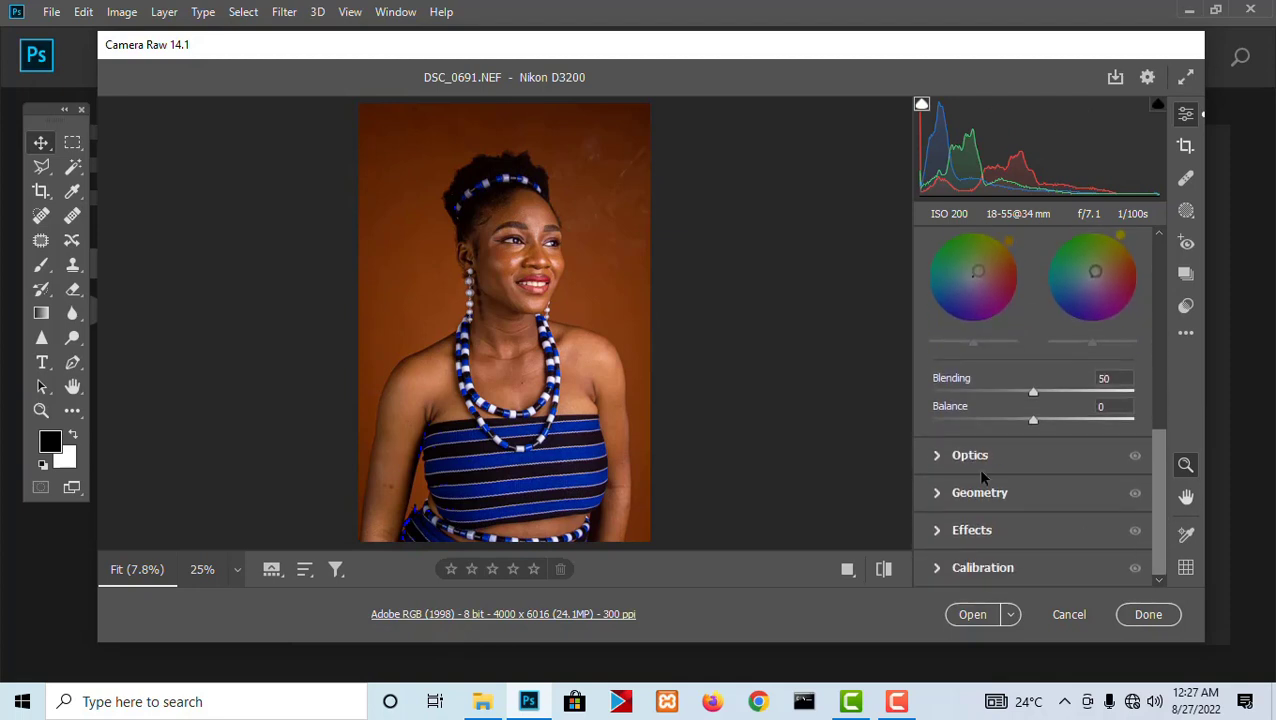
{"action": "left_click", "coordinate": [948, 464]}
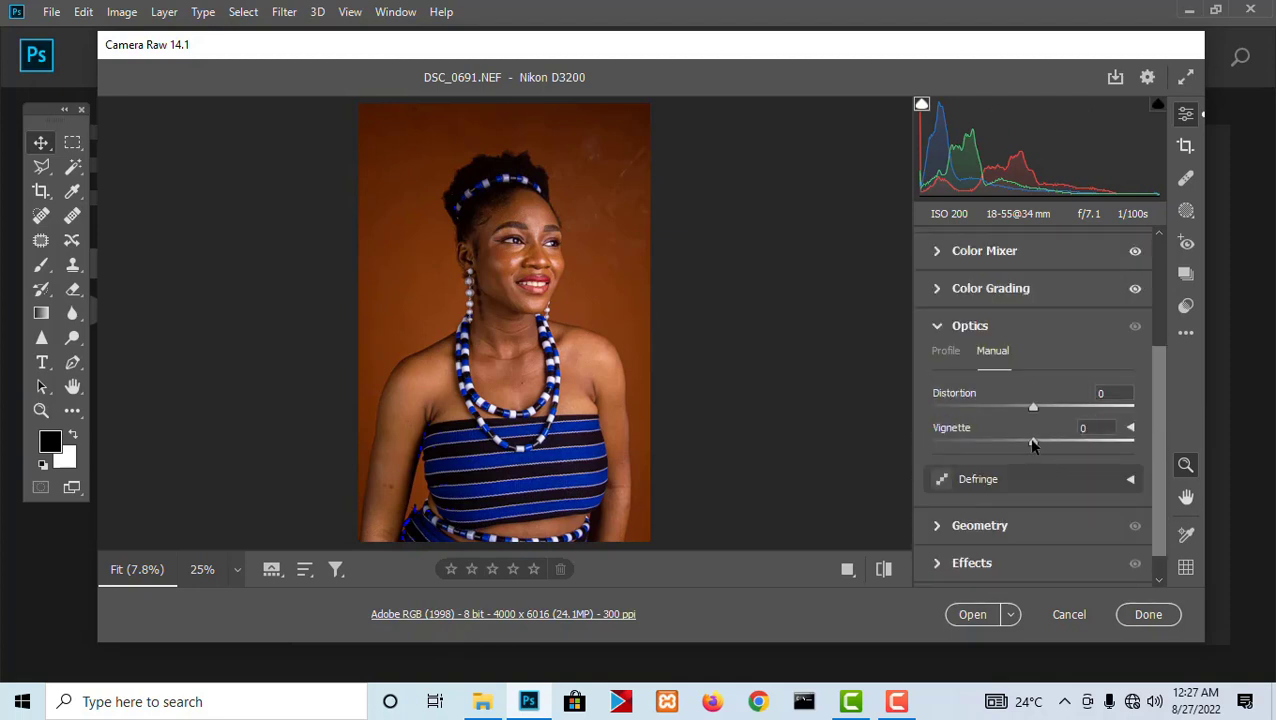
{"action": "left_click_drag", "start_coordinate": [1033, 445], "coordinate": [1008, 445]}
{"action": "scroll", "coordinate": [1073, 487], "scroll_direction": "down", "scroll_amount": 1}
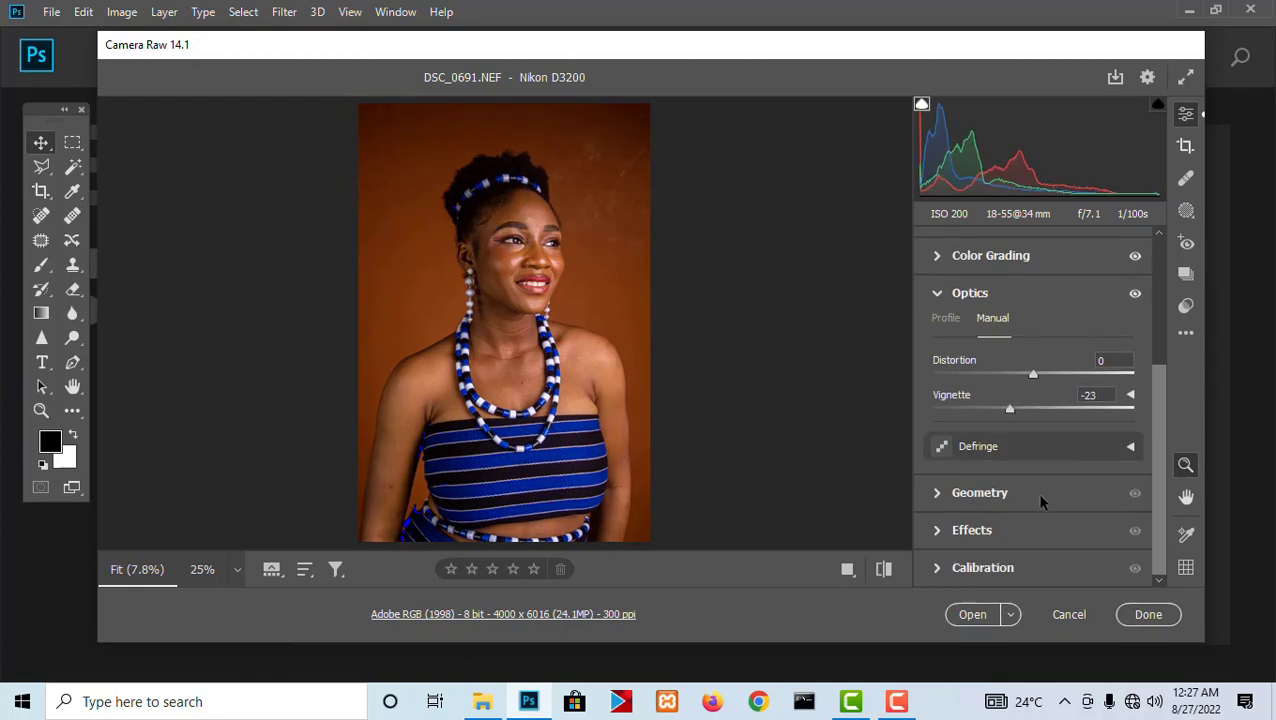
{"action": "left_click", "coordinate": [940, 494]}
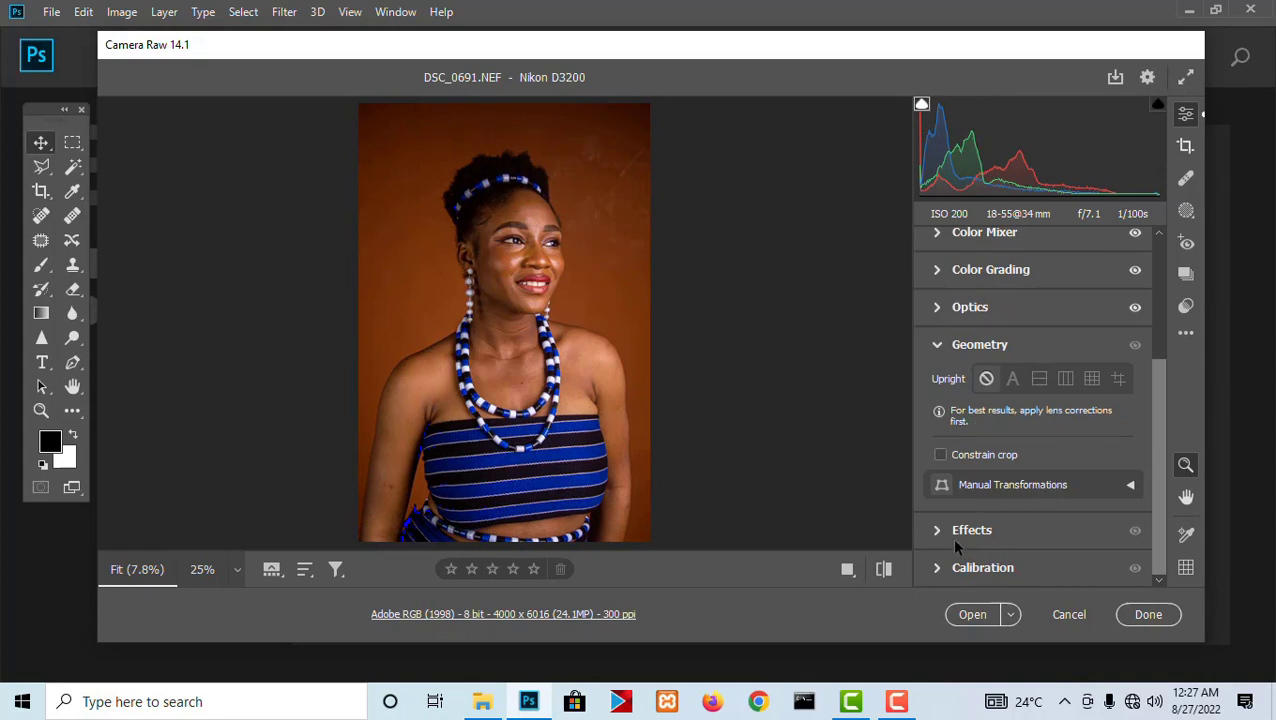
{"action": "left_click", "coordinate": [931, 529]}
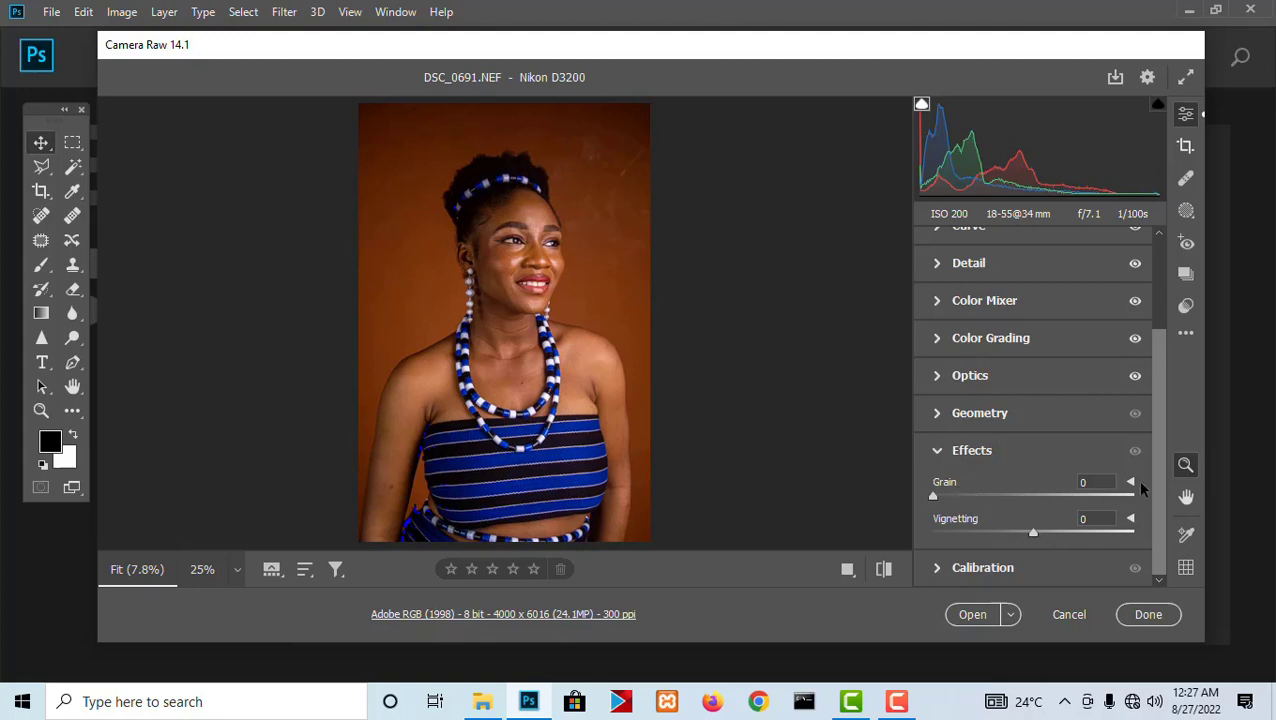
{"action": "left_click", "coordinate": [938, 568]}
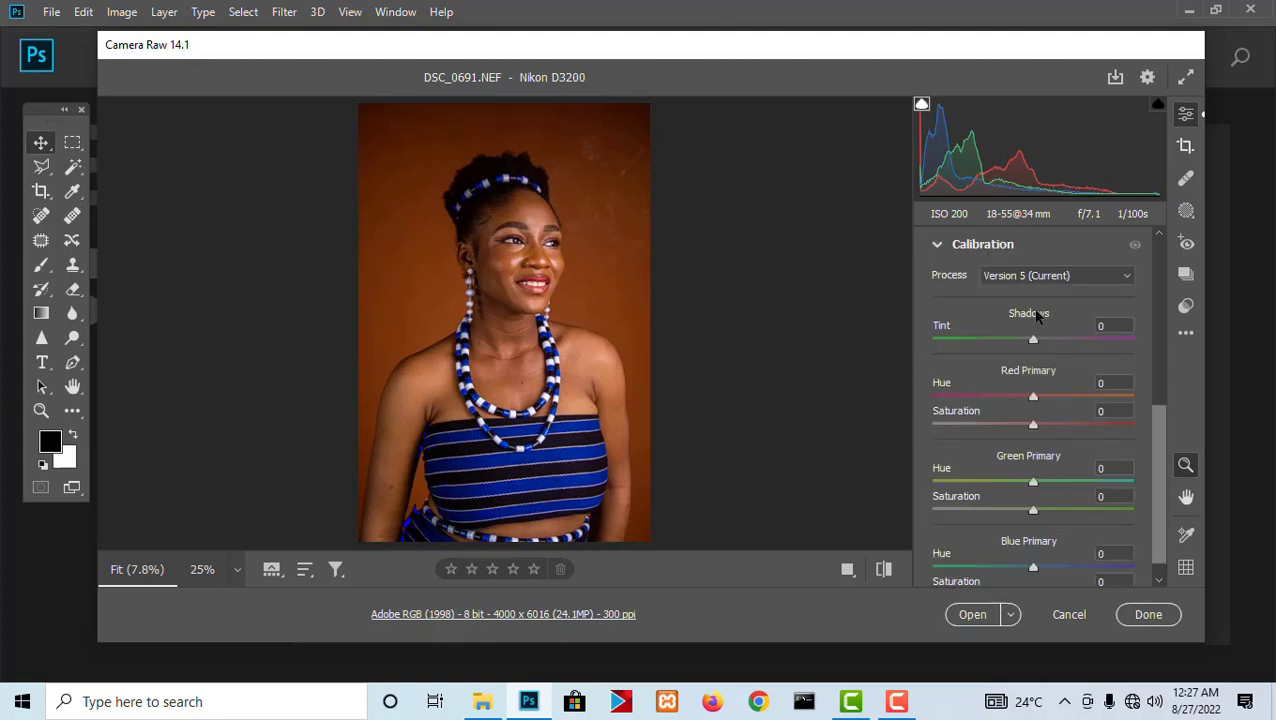
Try a Basic contrast of -7 on the portrait, and set it to -4
{"action": "scroll", "coordinate": [1010, 318], "scroll_direction": "up", "scroll_amount": 4}
{"action": "scroll", "coordinate": [1008, 318], "scroll_direction": "up", "scroll_amount": 3}
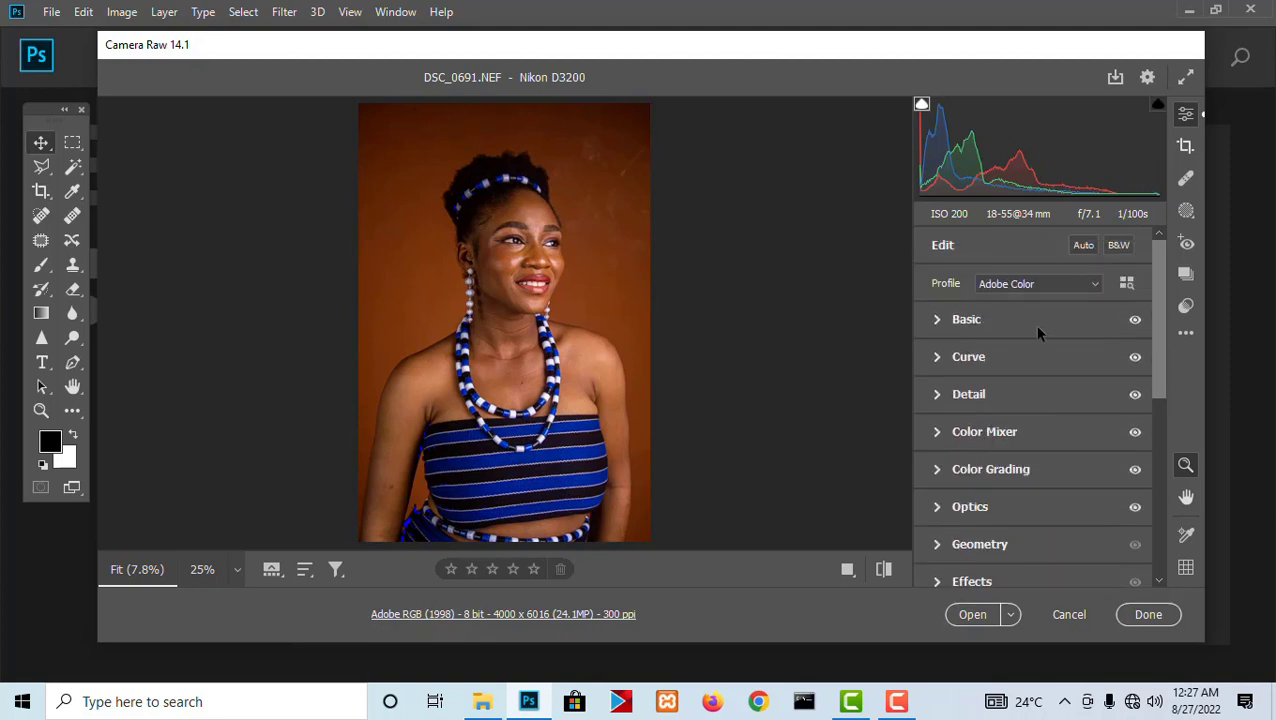
{"action": "left_click", "coordinate": [946, 321]}
{"action": "scroll", "coordinate": [981, 339], "scroll_direction": "down", "scroll_amount": 1}
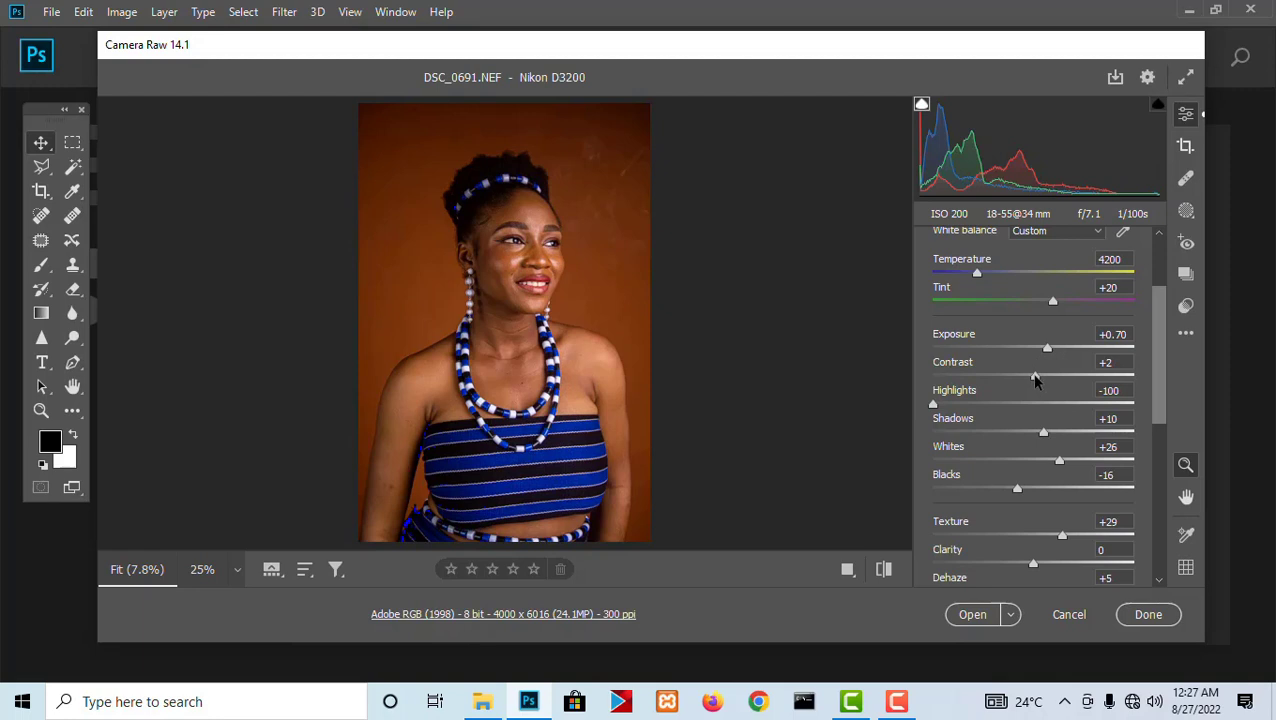
{"action": "left_click_drag", "start_coordinate": [1034, 373], "coordinate": [1024, 381]}
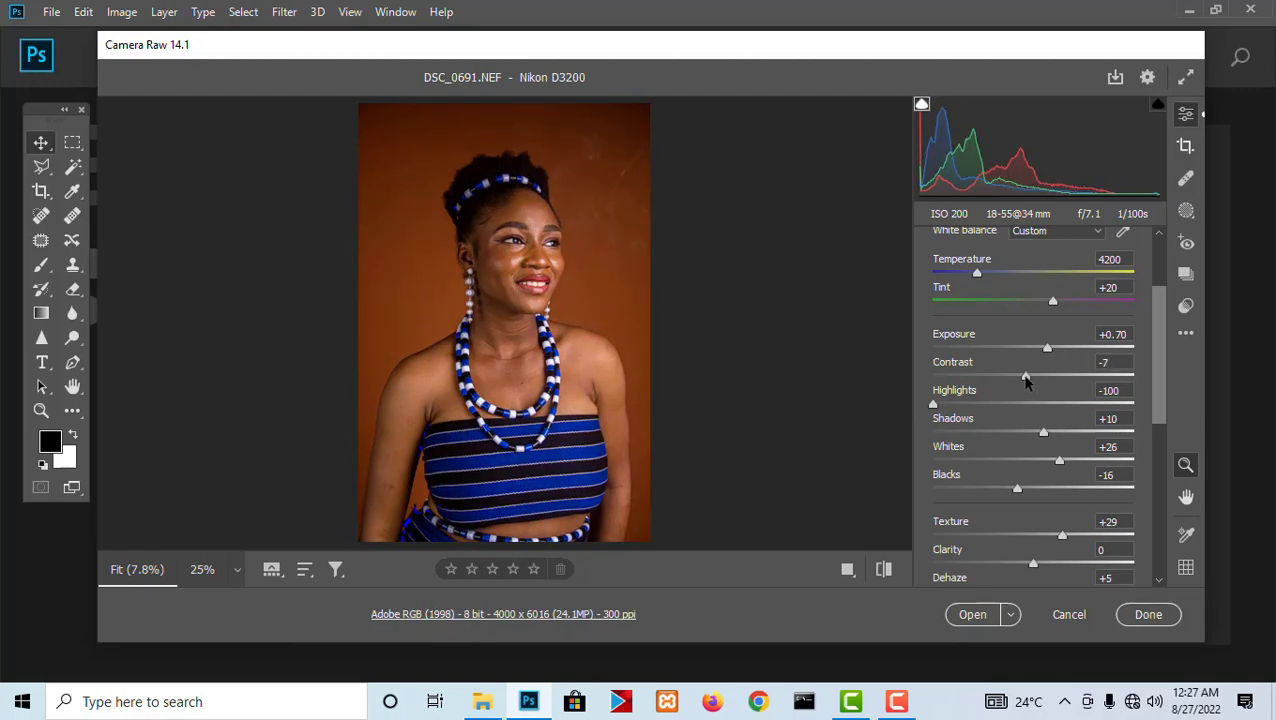
{"action": "left_click_drag", "start_coordinate": [1028, 380], "coordinate": [1030, 380]}
Check the skin tone on the face in close-up and set the white balance temperature to 4100
{"action": "left_click", "coordinate": [543, 223]}
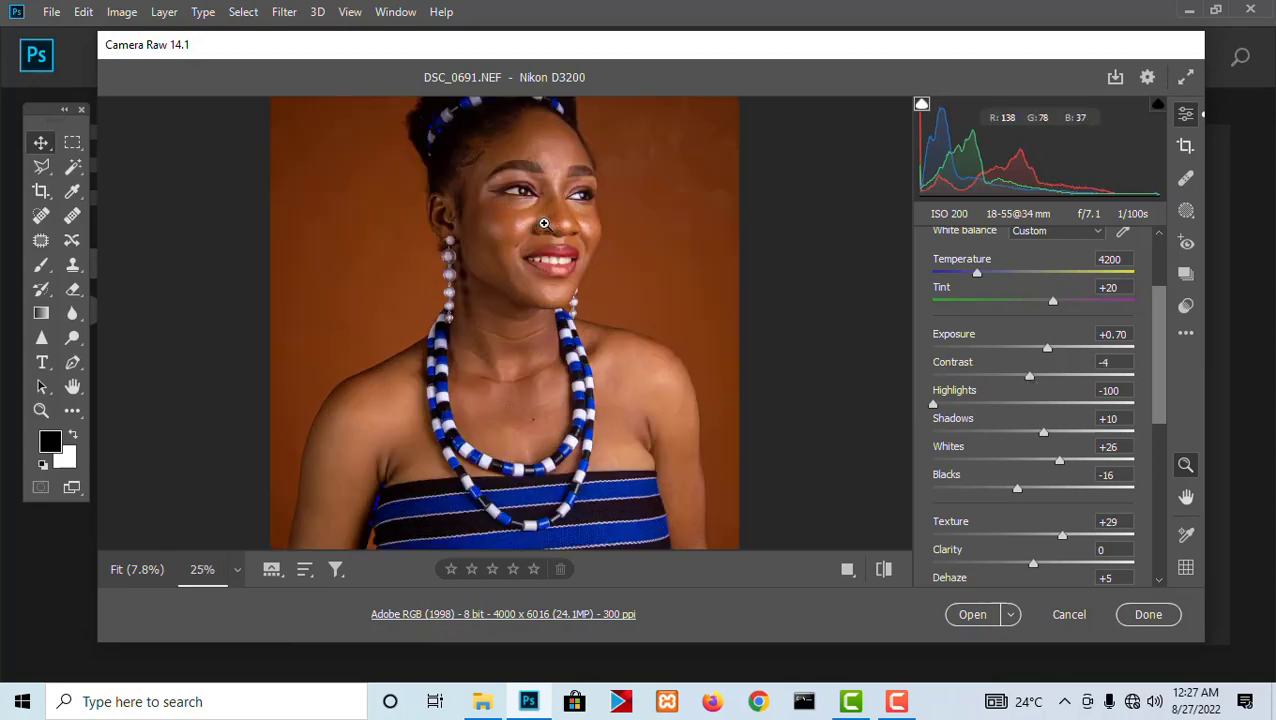
{"action": "left_click_drag", "start_coordinate": [584, 293], "coordinate": [569, 488]}
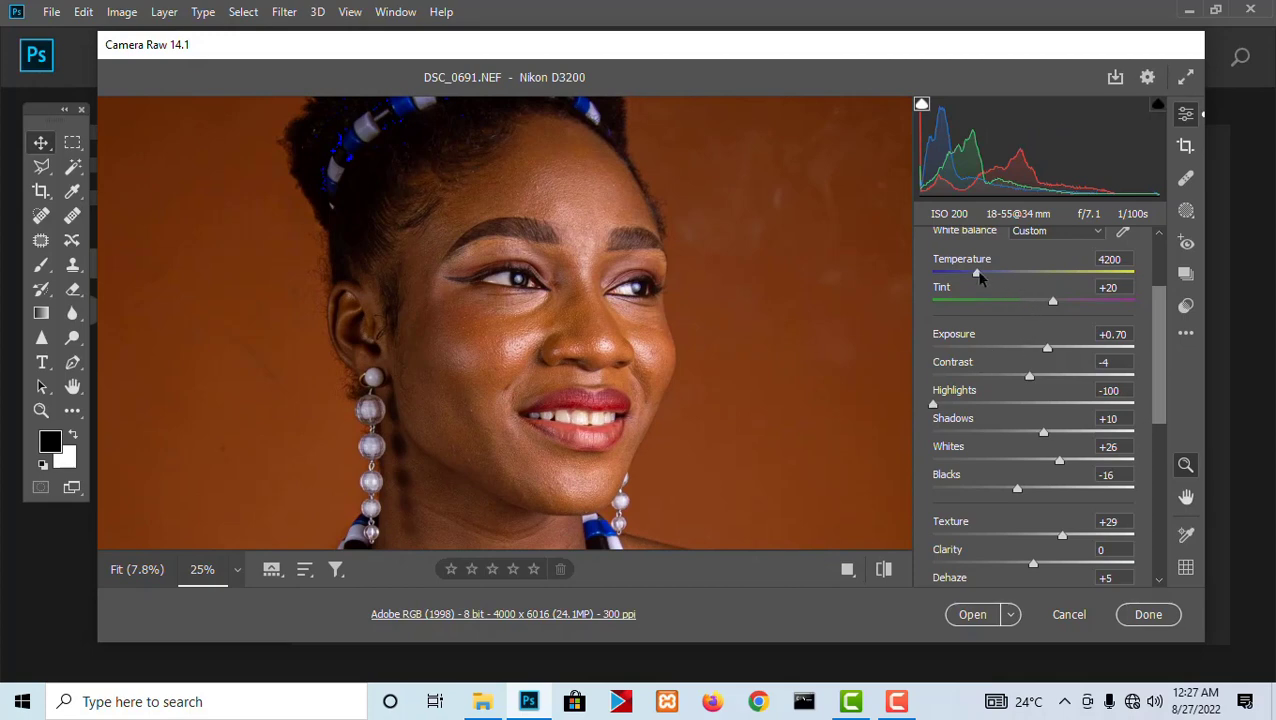
{"action": "mouse_move", "coordinate": [982, 273]}
{"action": "left_mouse_down"}
{"action": "mouse_move", "coordinate": [968, 274]}
{"action": "mouse_move", "coordinate": [978, 278]}
{"action": "left_mouse_up"}
{"action": "key", "text": "ctrl+0"}
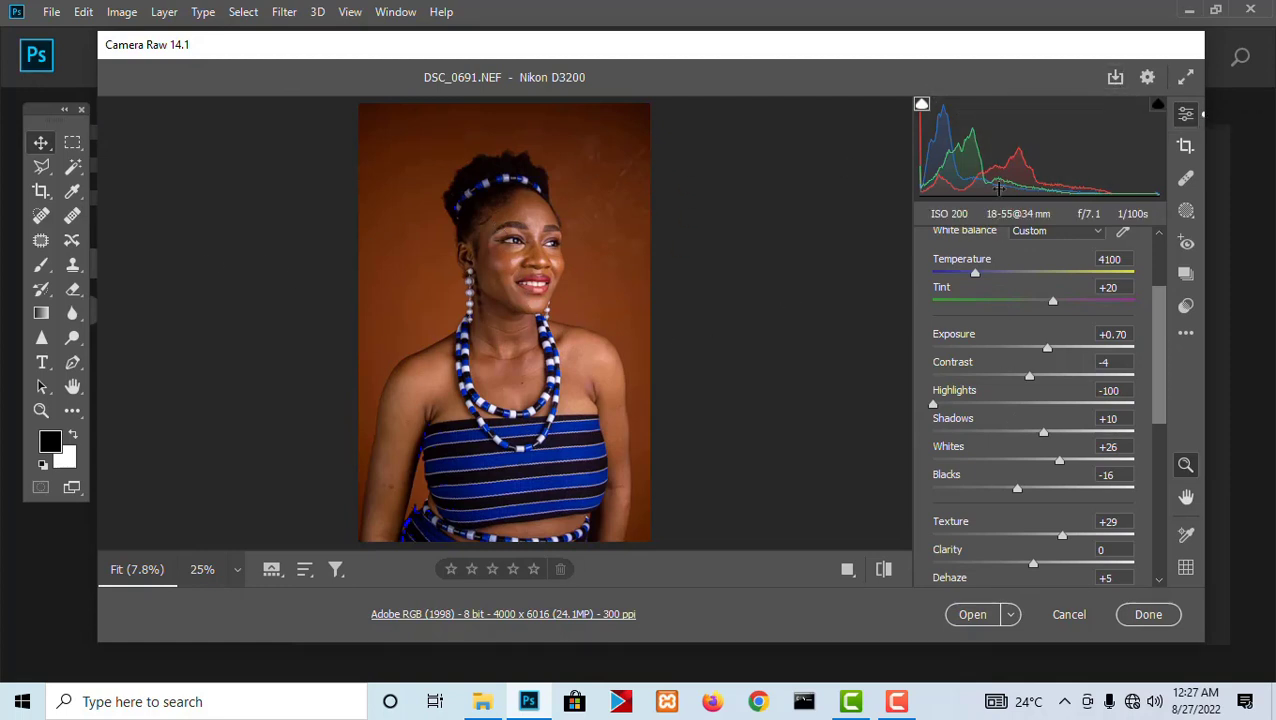
Save the graded portrait as a JPEG in the same location as the raw file
{"action": "left_click", "coordinate": [1115, 77]}
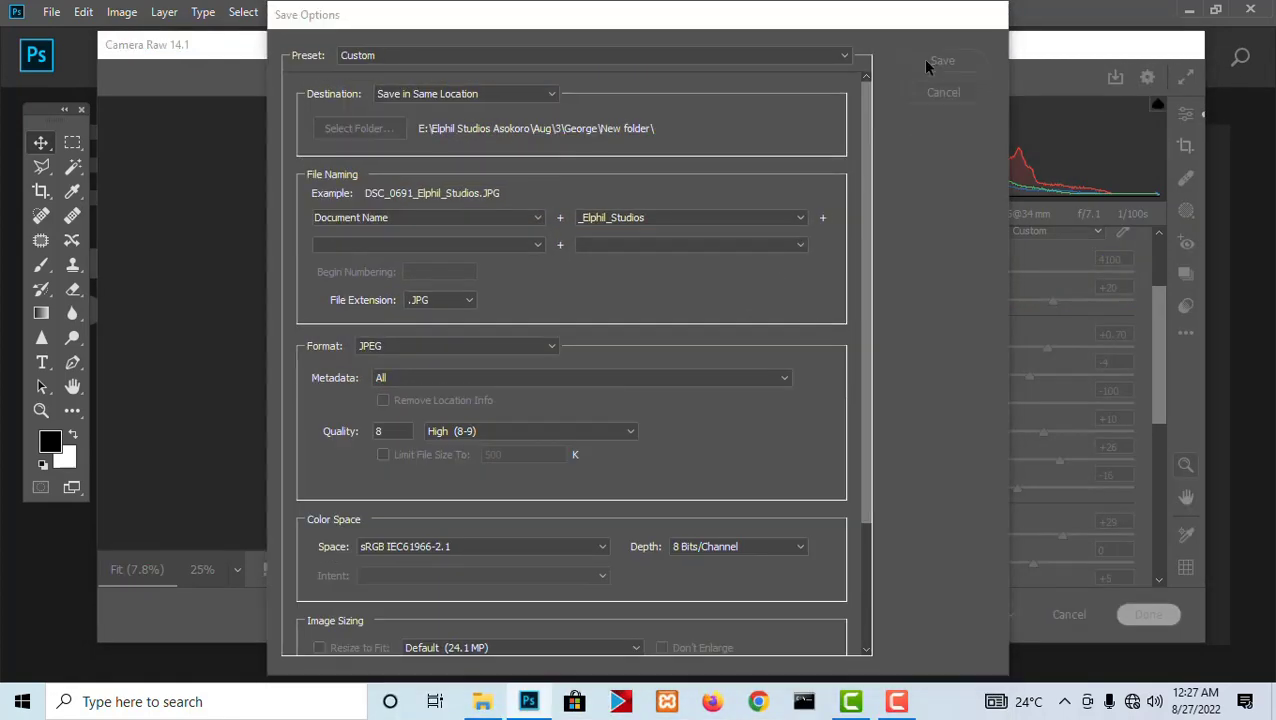
{"action": "left_click", "coordinate": [922, 60]}
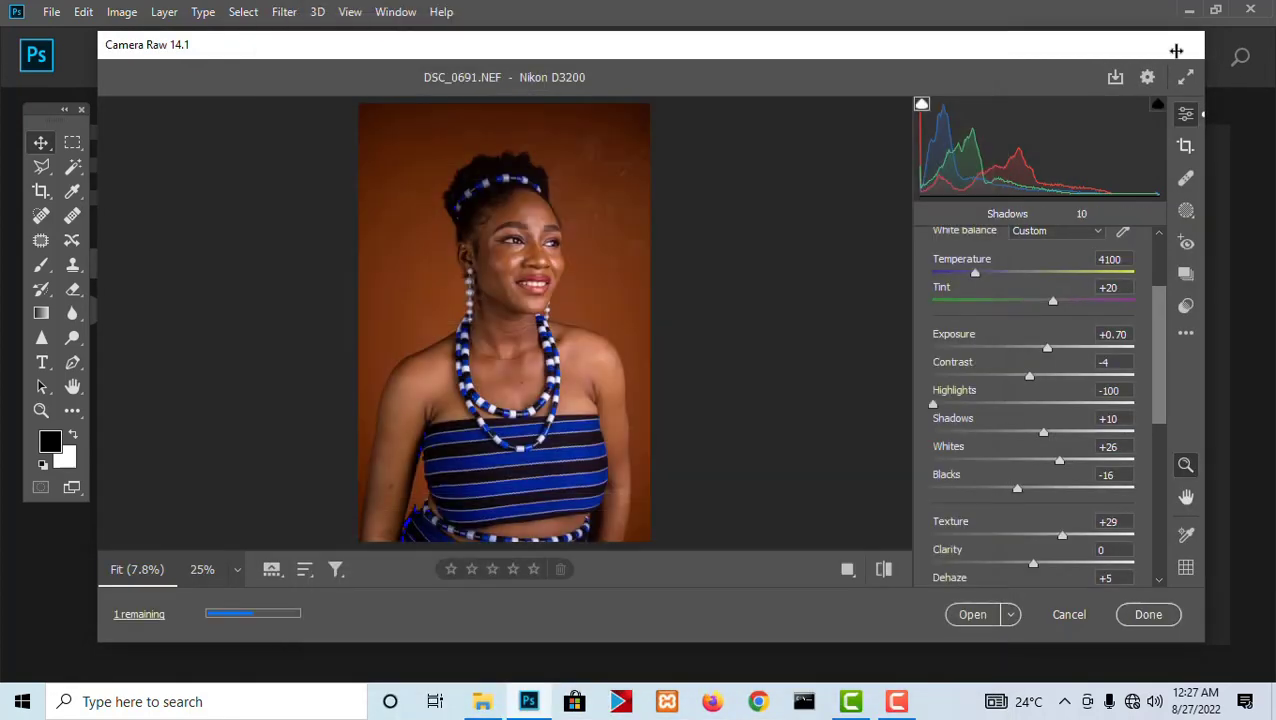
Examine the Save Options for file extension, destination, file naming and output format
{"action": "left_click", "coordinate": [1115, 77]}
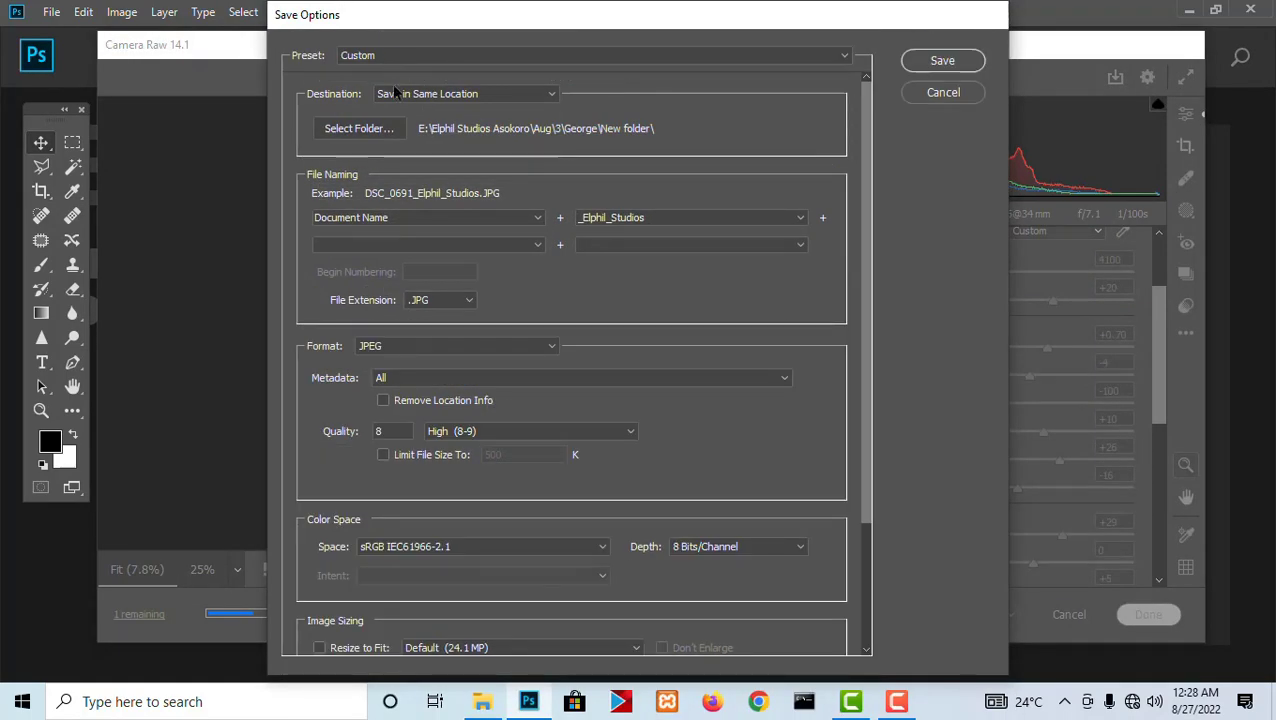
{"action": "left_click", "coordinate": [451, 300]}
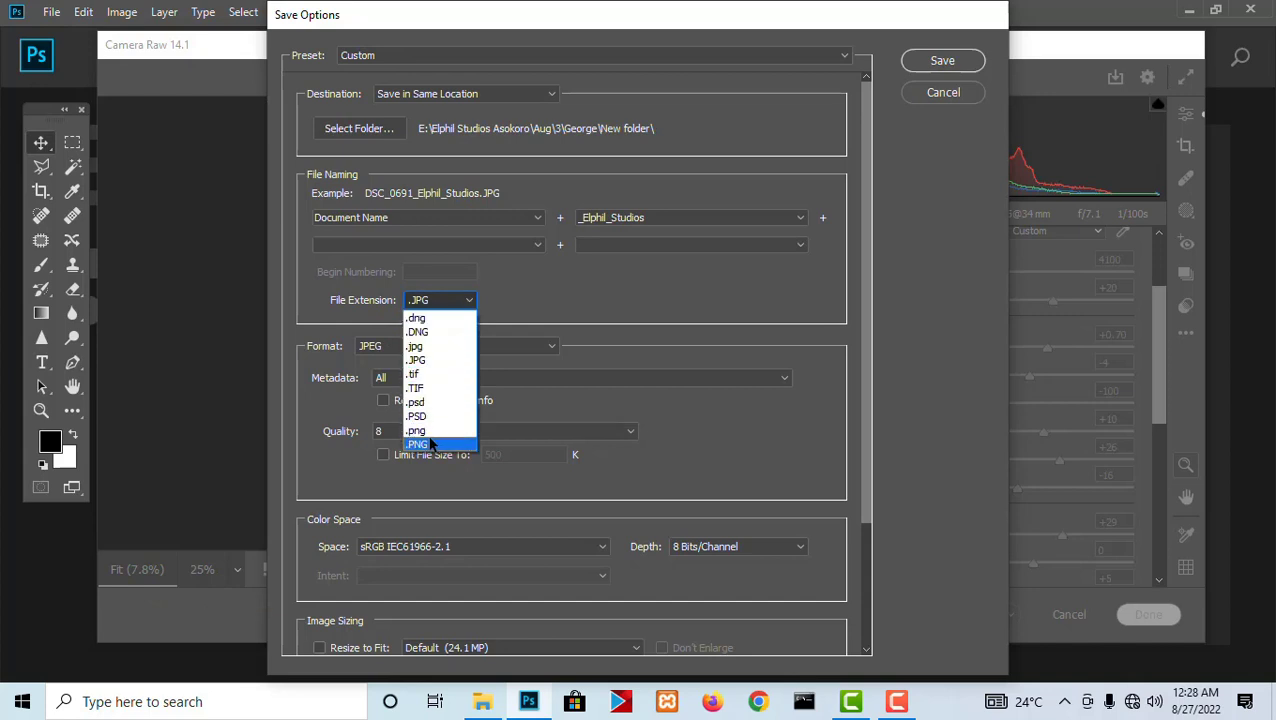
{"action": "left_click", "coordinate": [532, 305]}
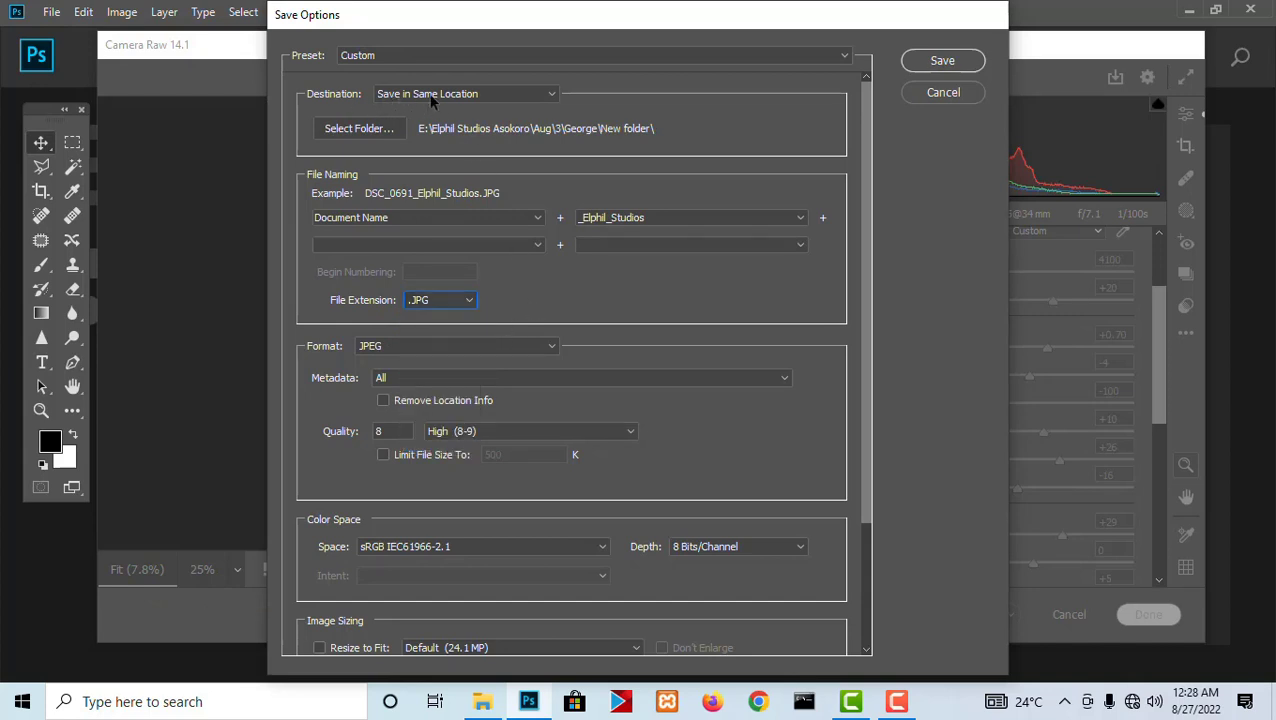
{"action": "left_click", "coordinate": [500, 92]}
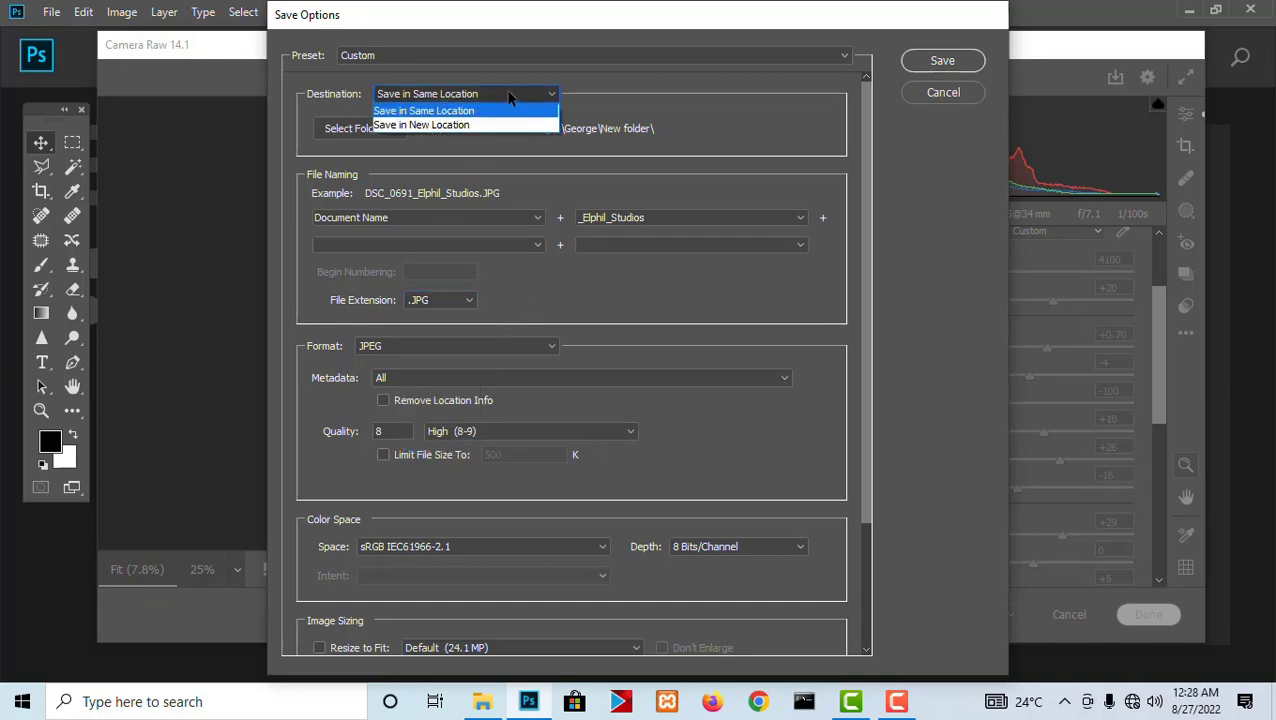
{"action": "left_click", "coordinate": [549, 94]}
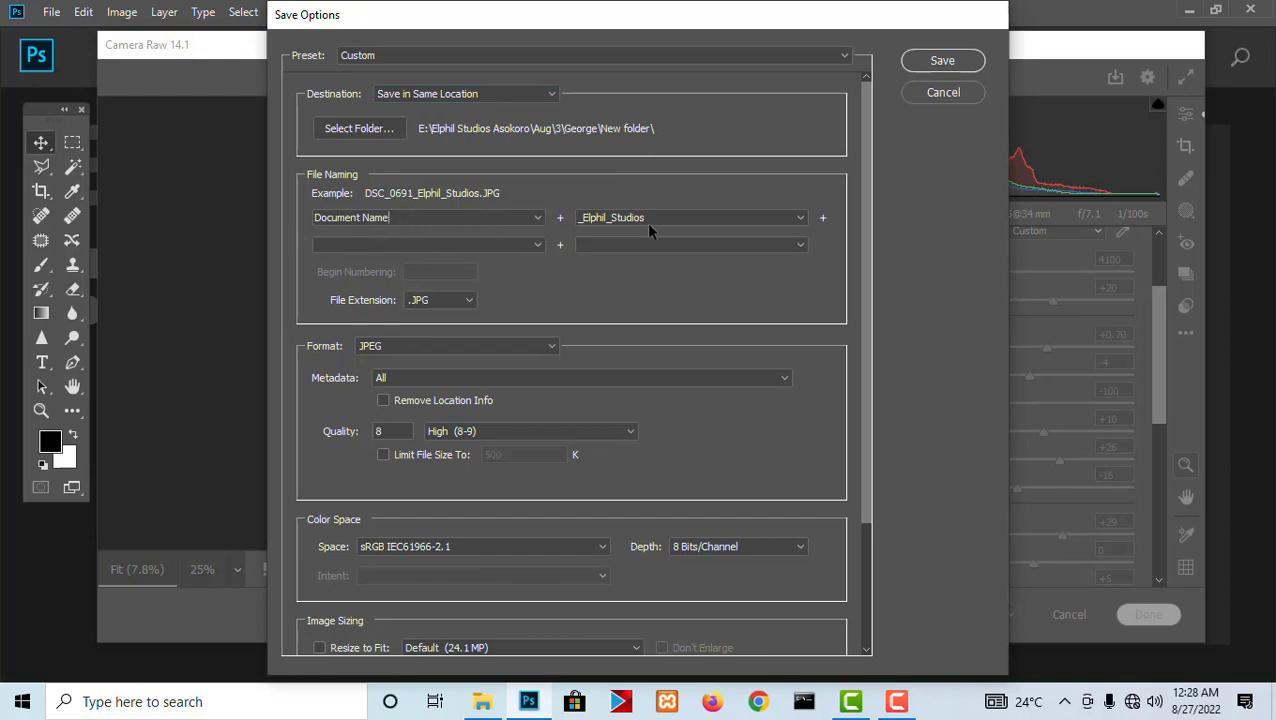
{"action": "left_click_drag", "start_coordinate": [580, 218], "coordinate": [566, 218]}
{"action": "left_click", "coordinate": [391, 351]}
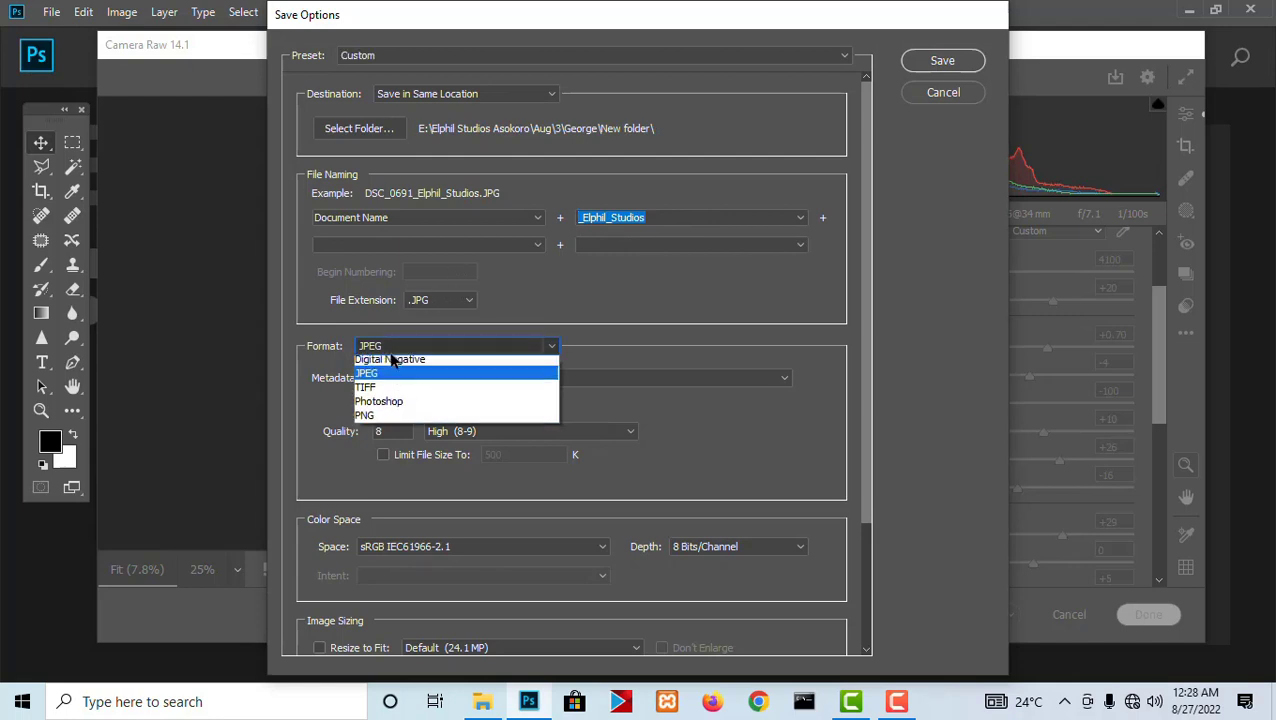
{"action": "left_click", "coordinate": [627, 357]}
Examine the metadata, quality, color space and image sizing options for saving, and leave without saving again
{"action": "left_click", "coordinate": [405, 378]}
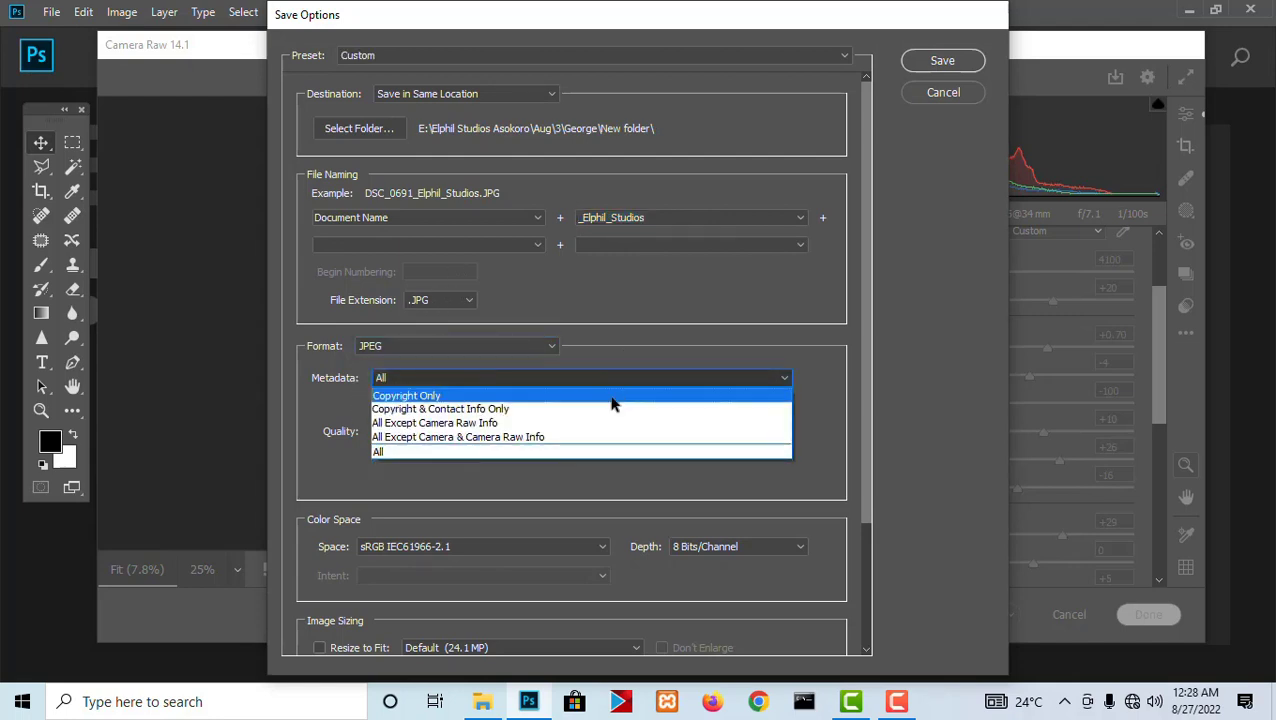
{"action": "left_click", "coordinate": [432, 451]}
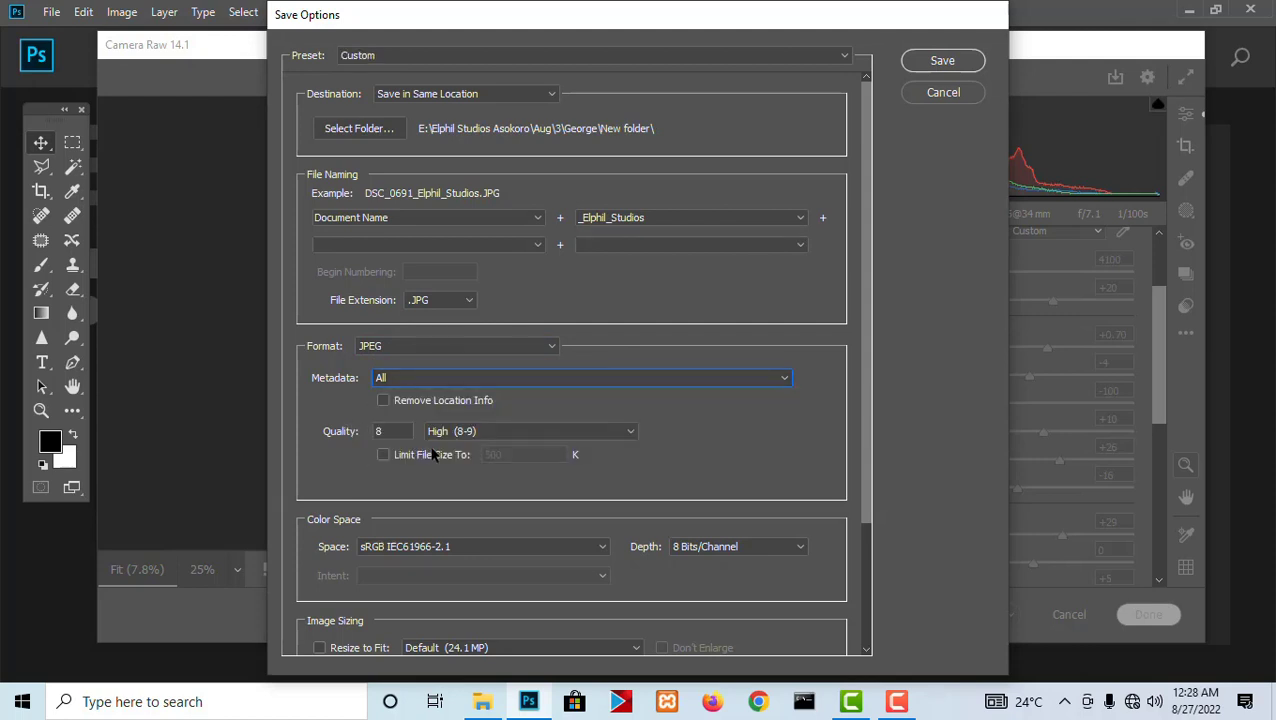
{"action": "left_click", "coordinate": [528, 431]}
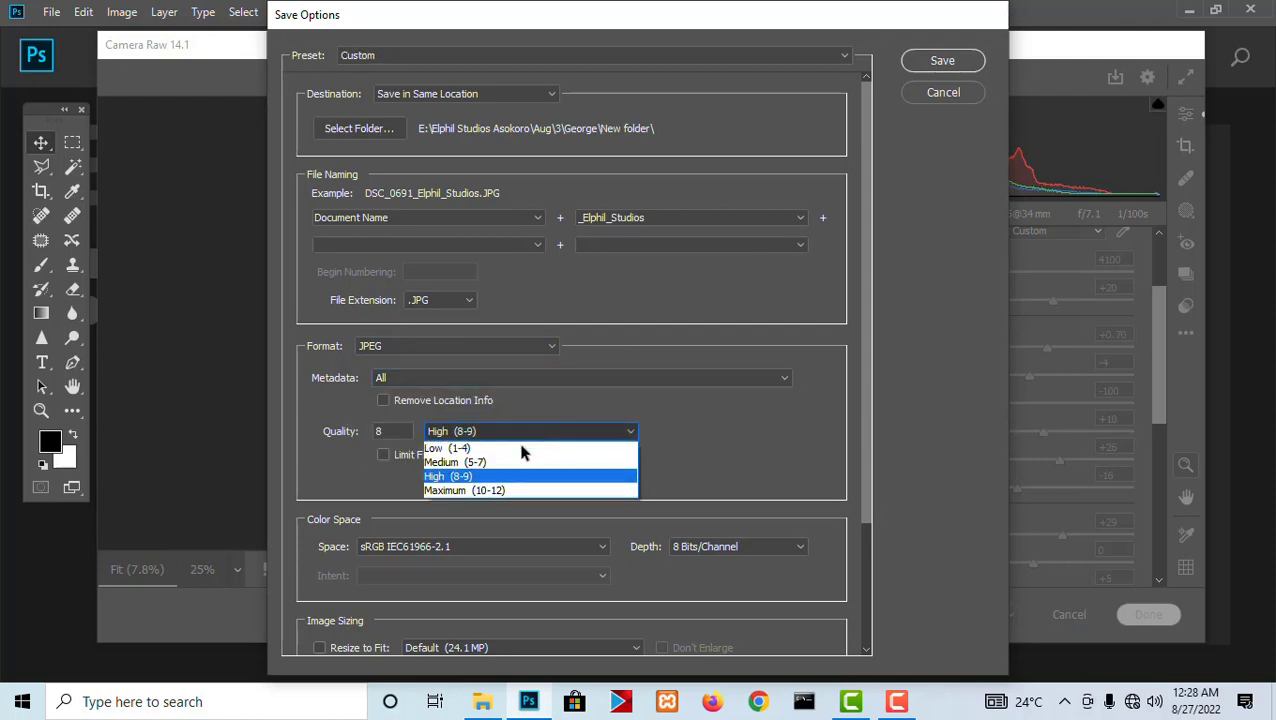
{"action": "left_click", "coordinate": [706, 440]}
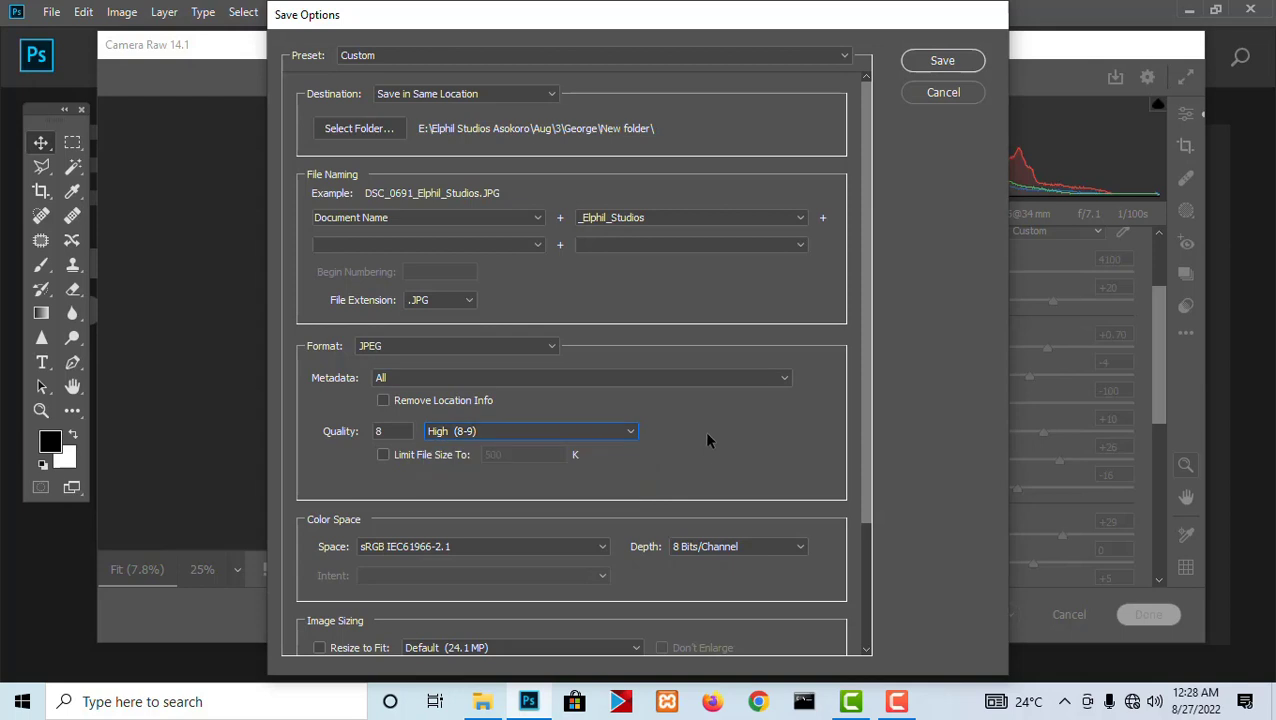
{"action": "left_click", "coordinate": [394, 551]}
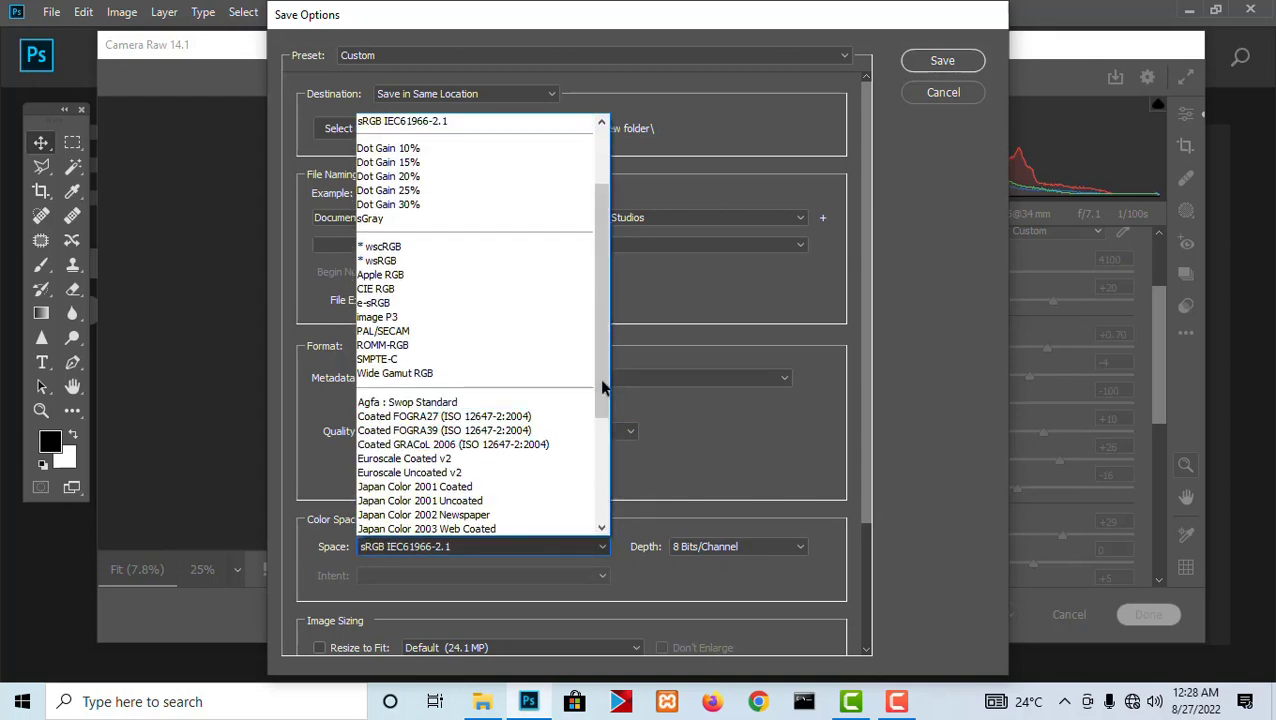
{"action": "left_click_drag", "start_coordinate": [605, 388], "coordinate": [612, 290]}
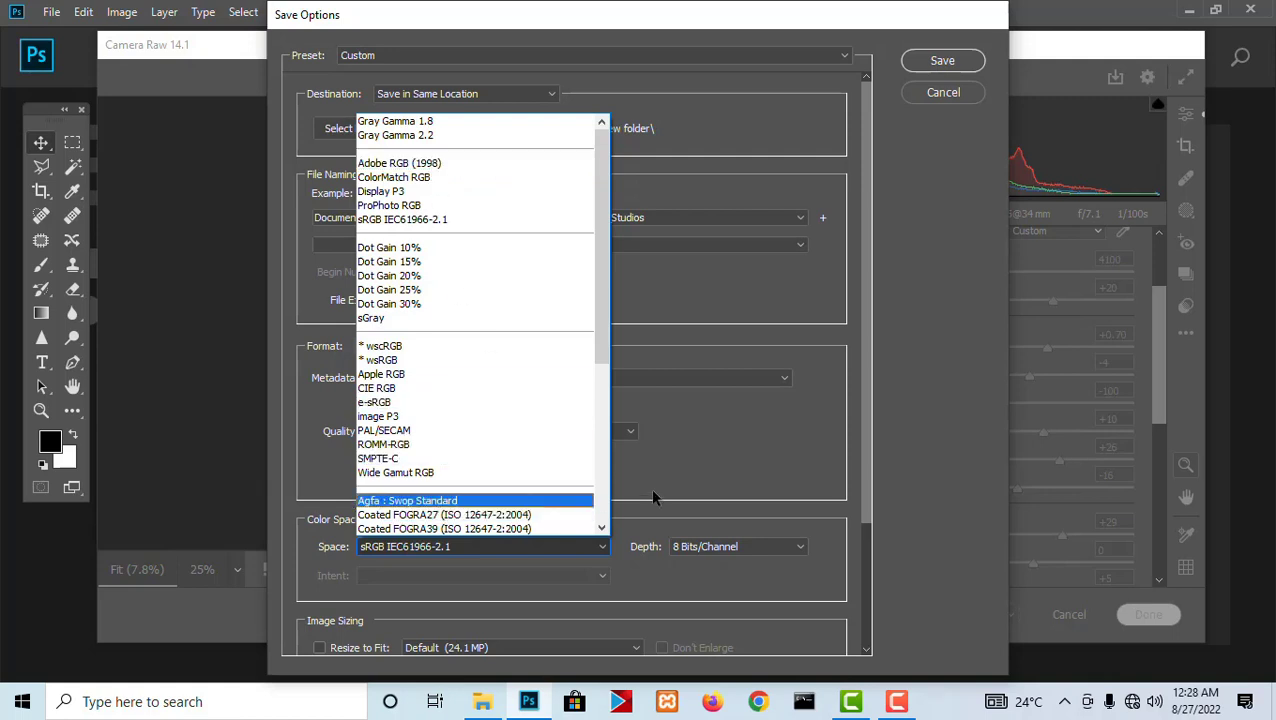
{"action": "scroll", "coordinate": [646, 486], "scroll_direction": "down", "scroll_amount": 2}
{"action": "left_click", "coordinate": [399, 563]}
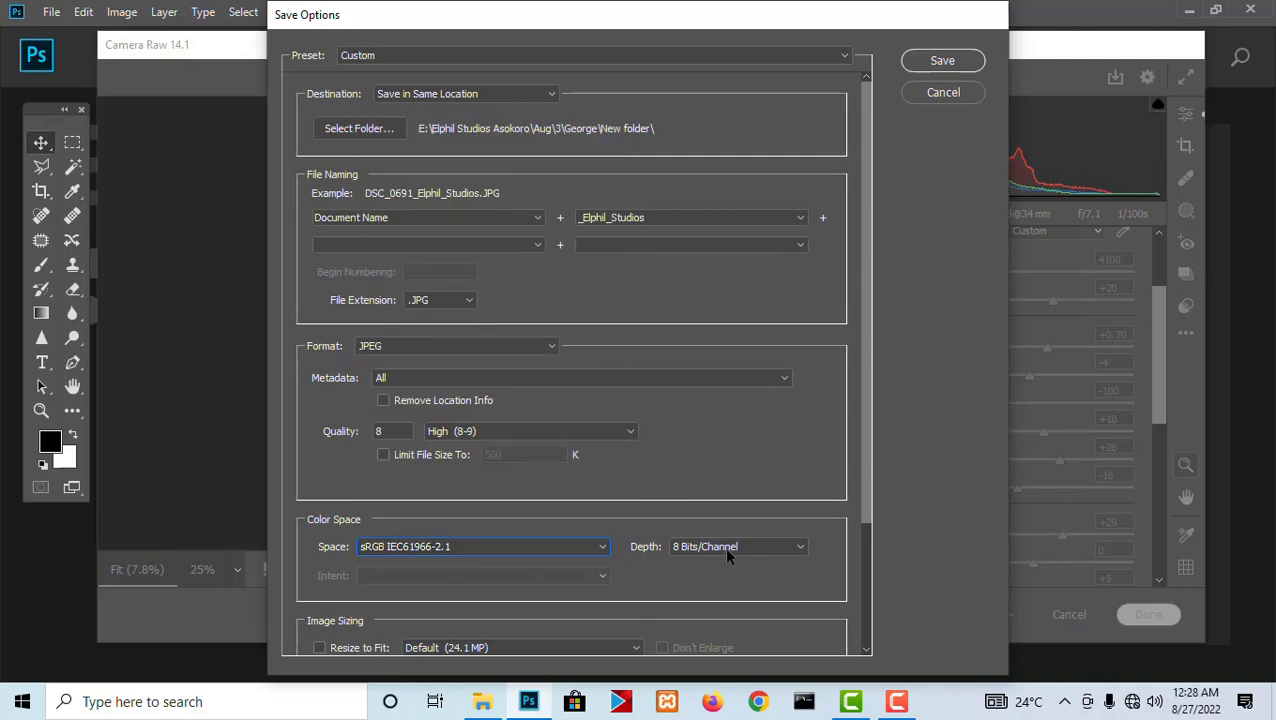
{"action": "scroll", "coordinate": [736, 546], "scroll_direction": "down", "scroll_amount": 2}
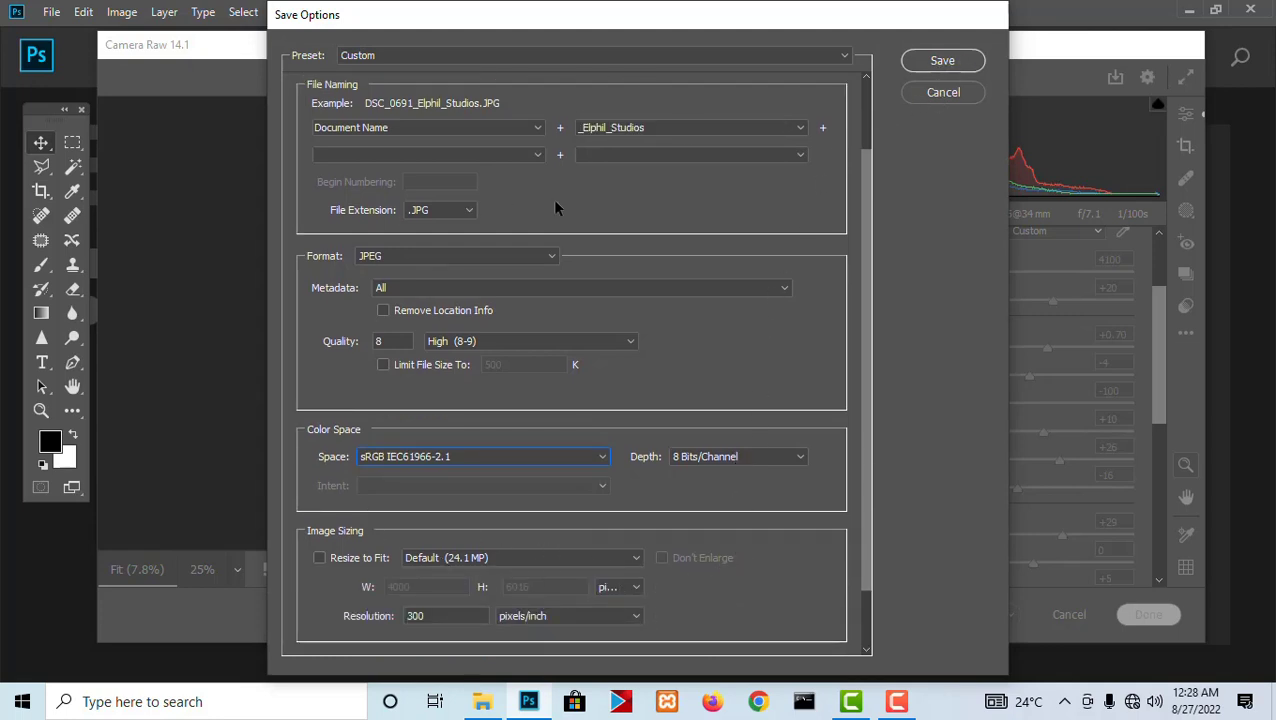
{"action": "left_click", "coordinate": [943, 93]}
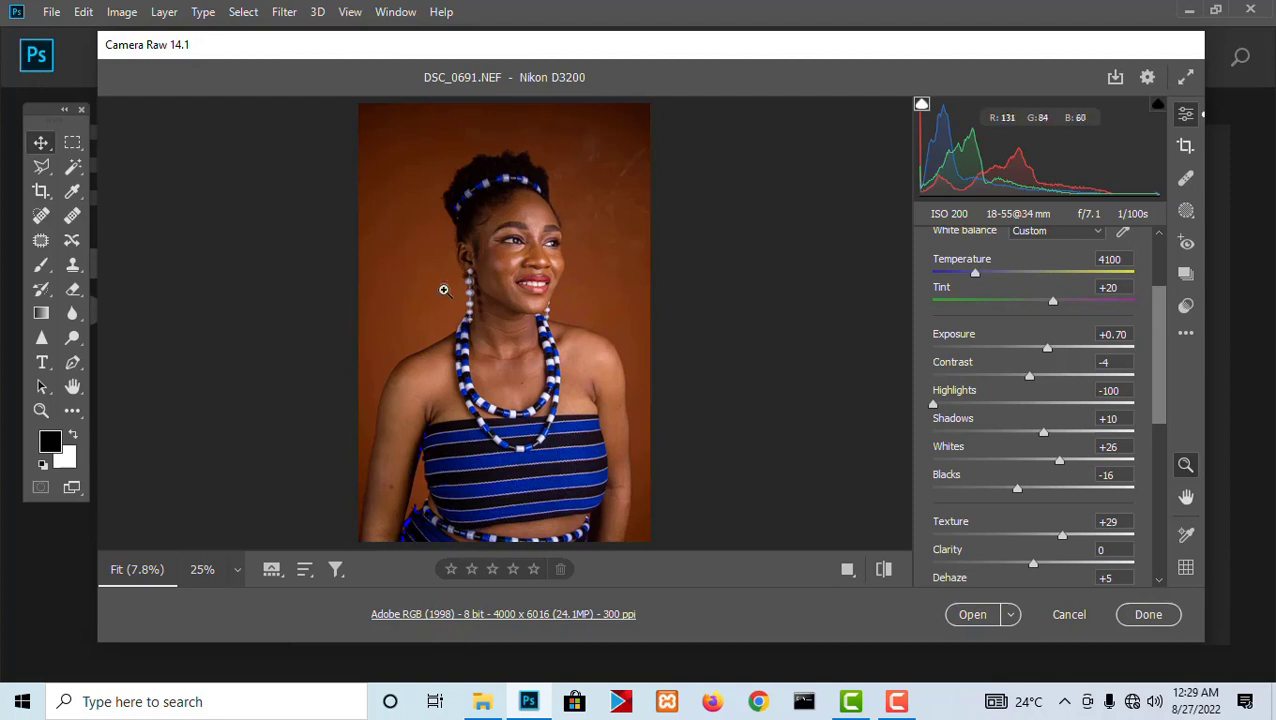
Save the default subset of edit settings as an XMP file named "save" on the Desktop, and finish the Camera Raw edit
{"action": "left_click", "coordinate": [1186, 334]}
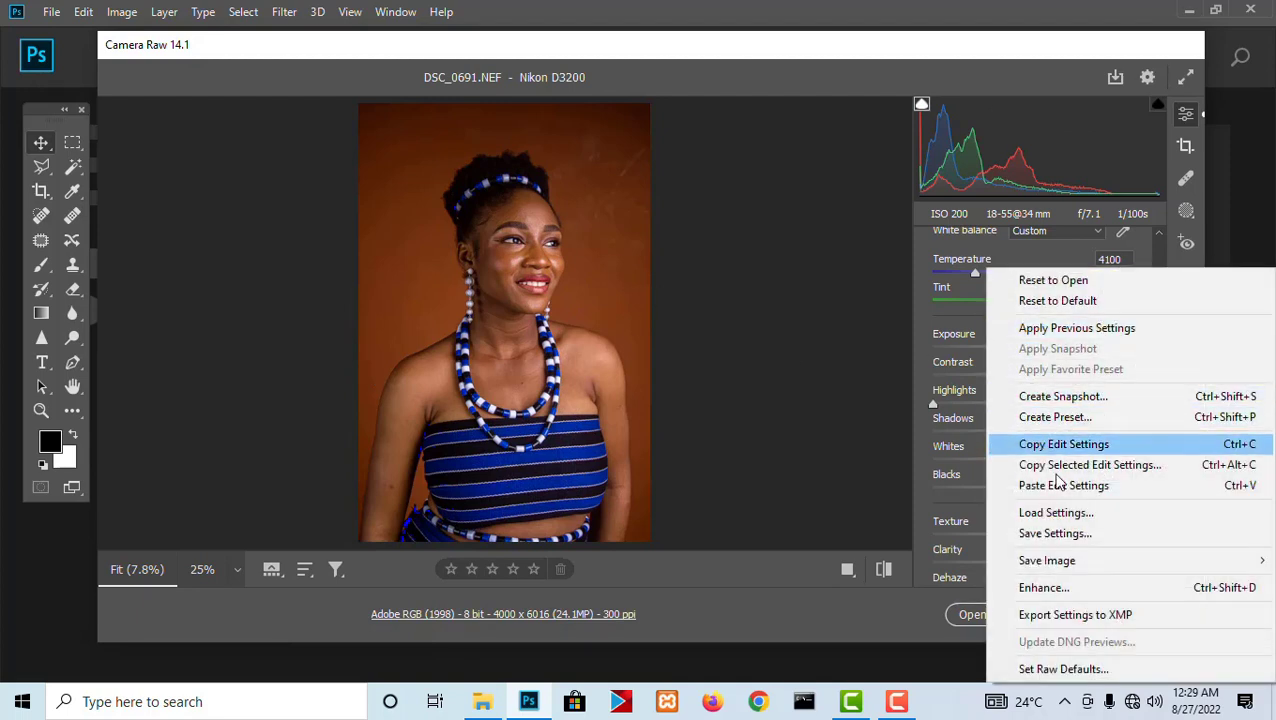
{"action": "left_click", "coordinate": [1053, 533]}
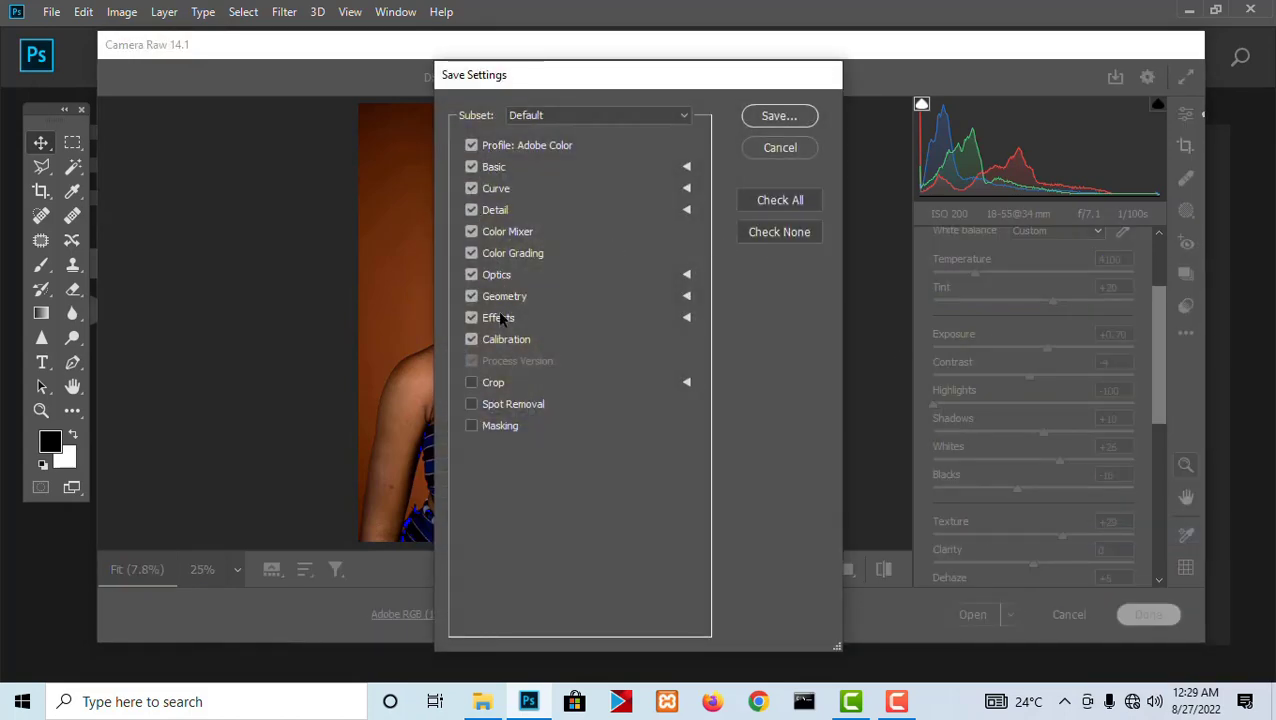
{"action": "left_click", "coordinate": [784, 119]}
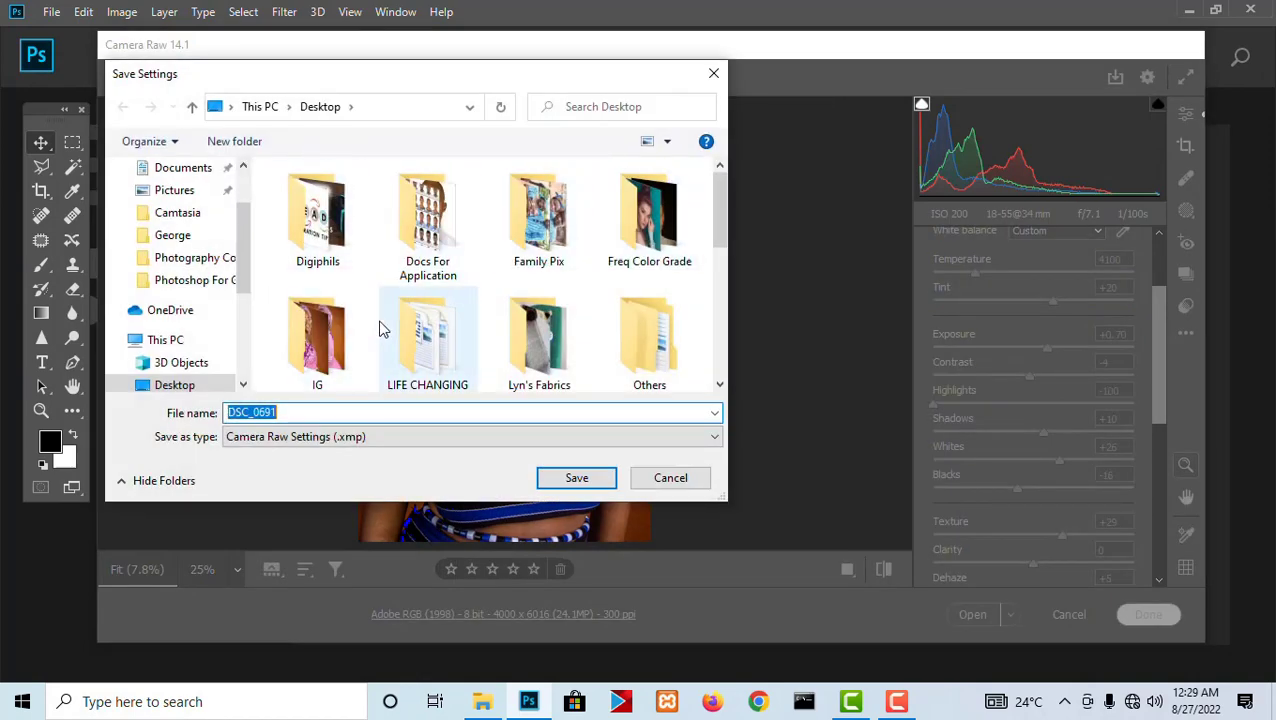
{"action": "type", "text": "save"}
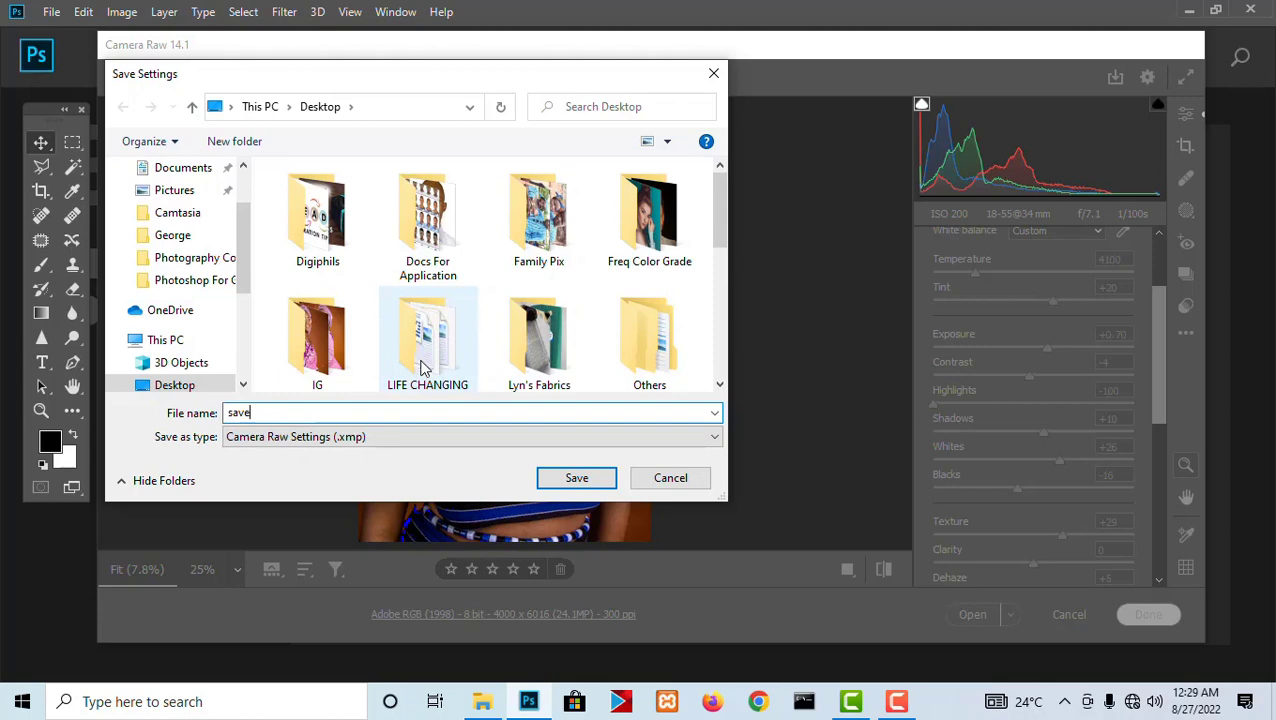
{"action": "left_click", "coordinate": [574, 479]}
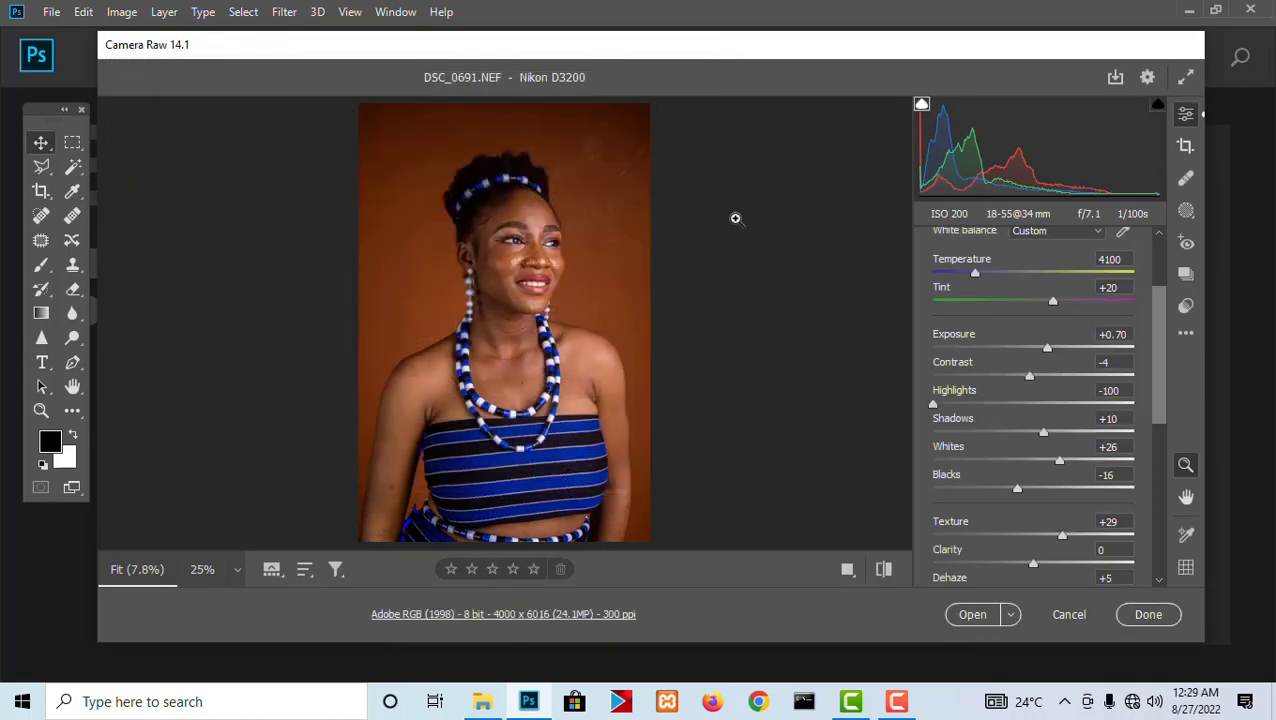
{"action": "left_click", "coordinate": [1140, 620]}
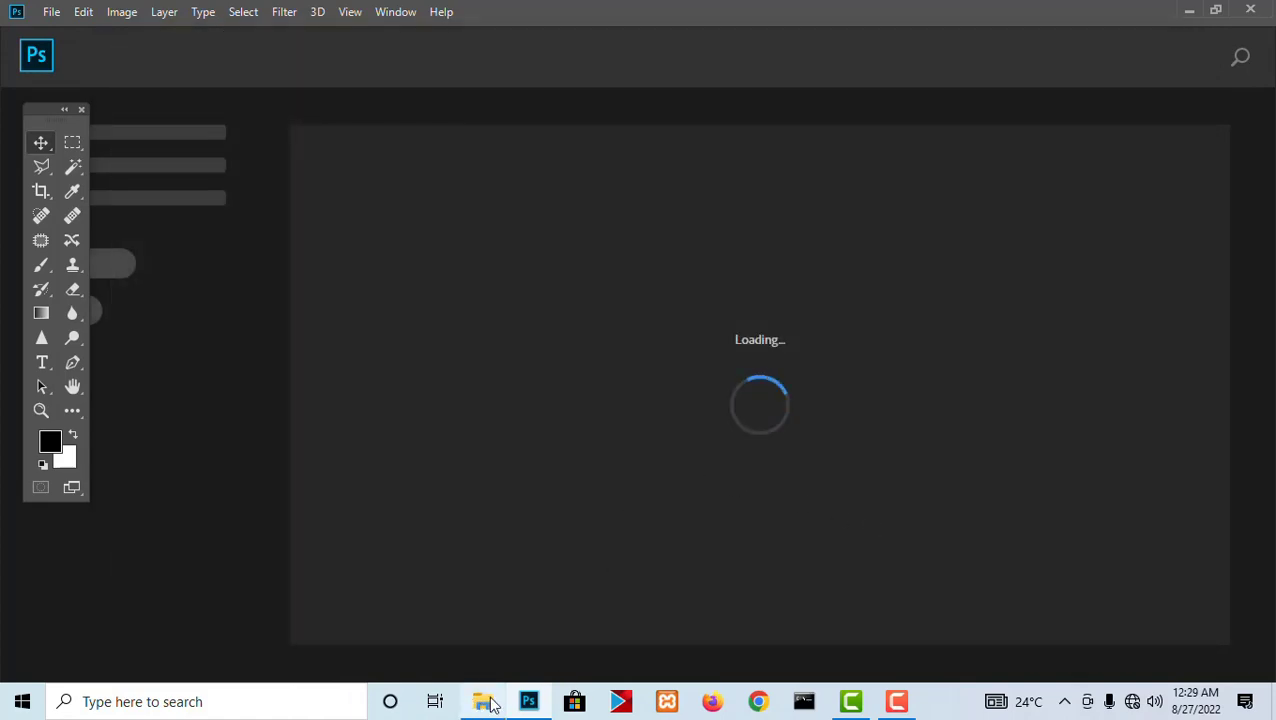
Switch to File Explorer and open the raw photo DSC_0714.NEF from New folder in Photoshop's Camera Raw
{"action": "left_click", "coordinate": [492, 704]}
{"action": "left_click", "coordinate": [614, 336]}
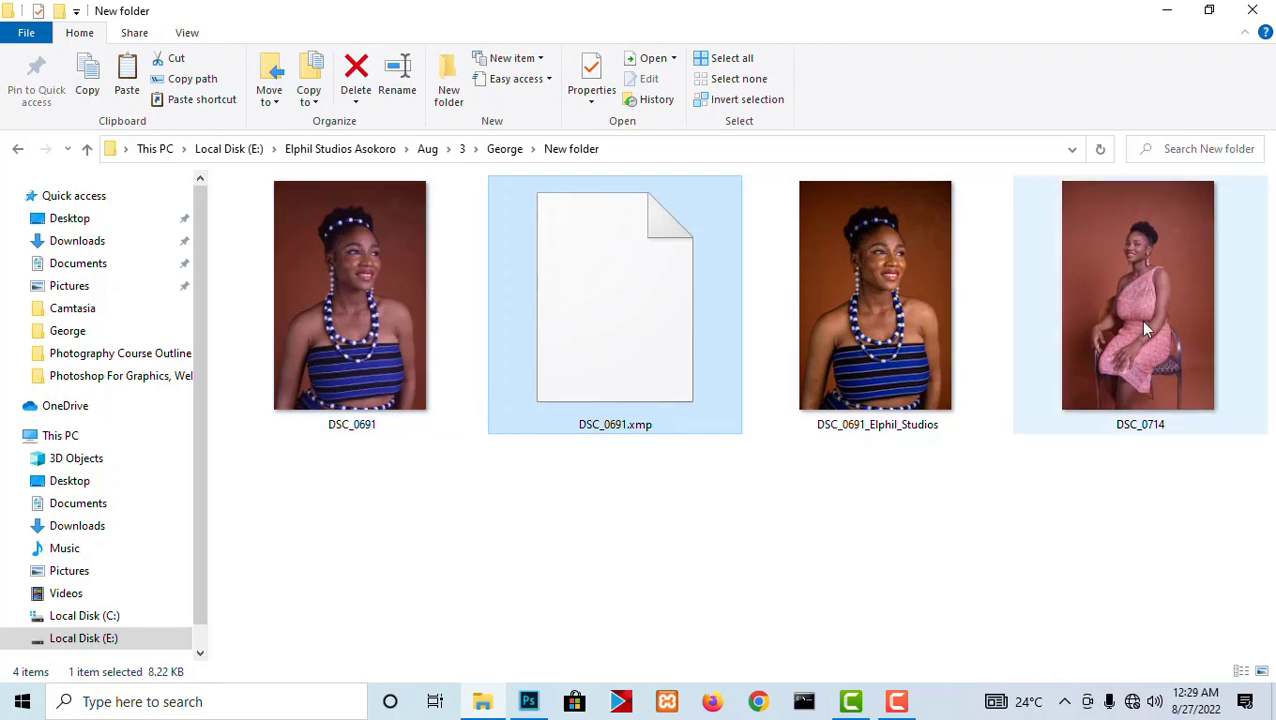
{"action": "left_click_drag", "start_coordinate": [1157, 364], "coordinate": [586, 276]}
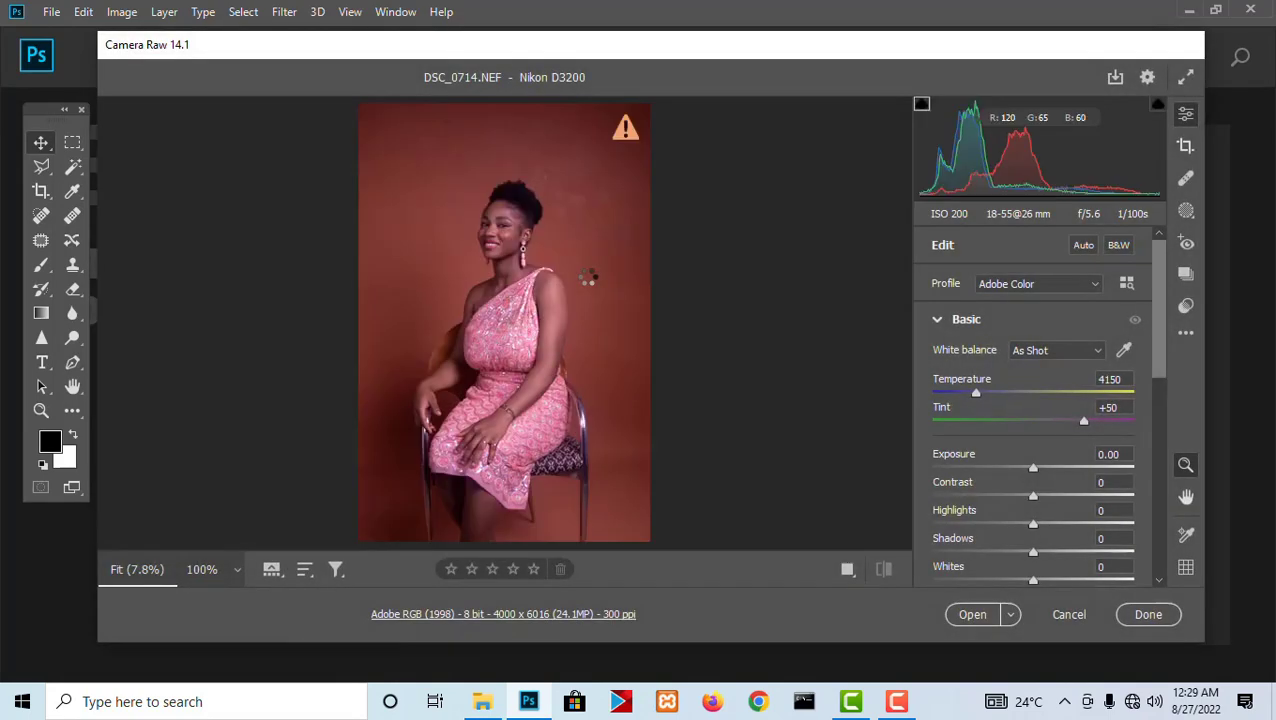
Load the saved edit settings file save.xmp from the Desktop onto the DSC_0714.NEF portrait
{"action": "left_click", "coordinate": [1186, 333]}
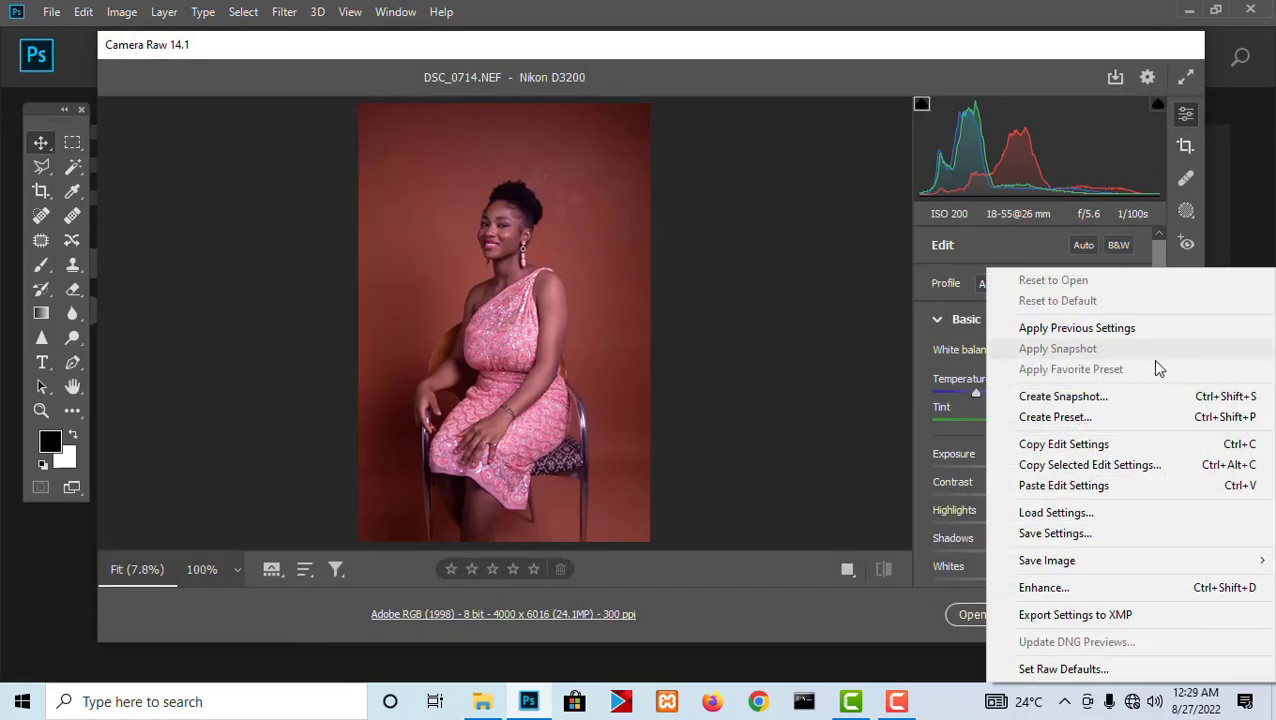
{"action": "left_click", "coordinate": [1088, 518]}
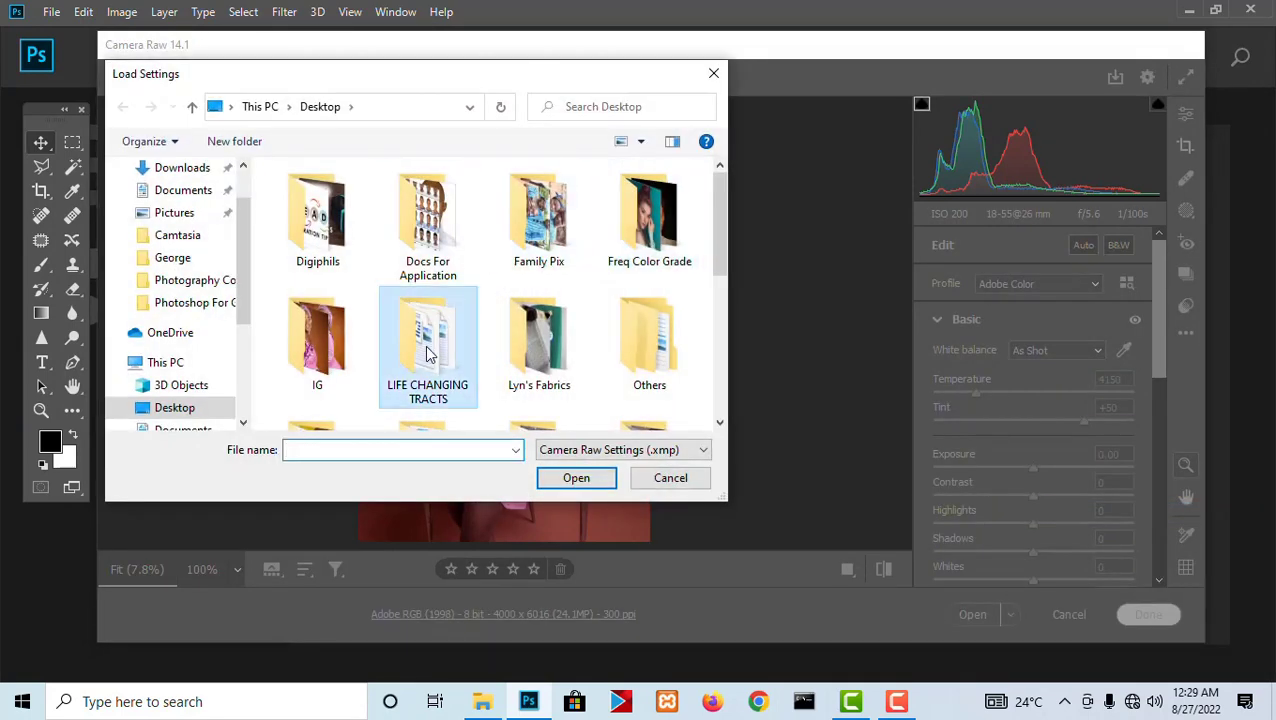
{"action": "key", "text": "s"}
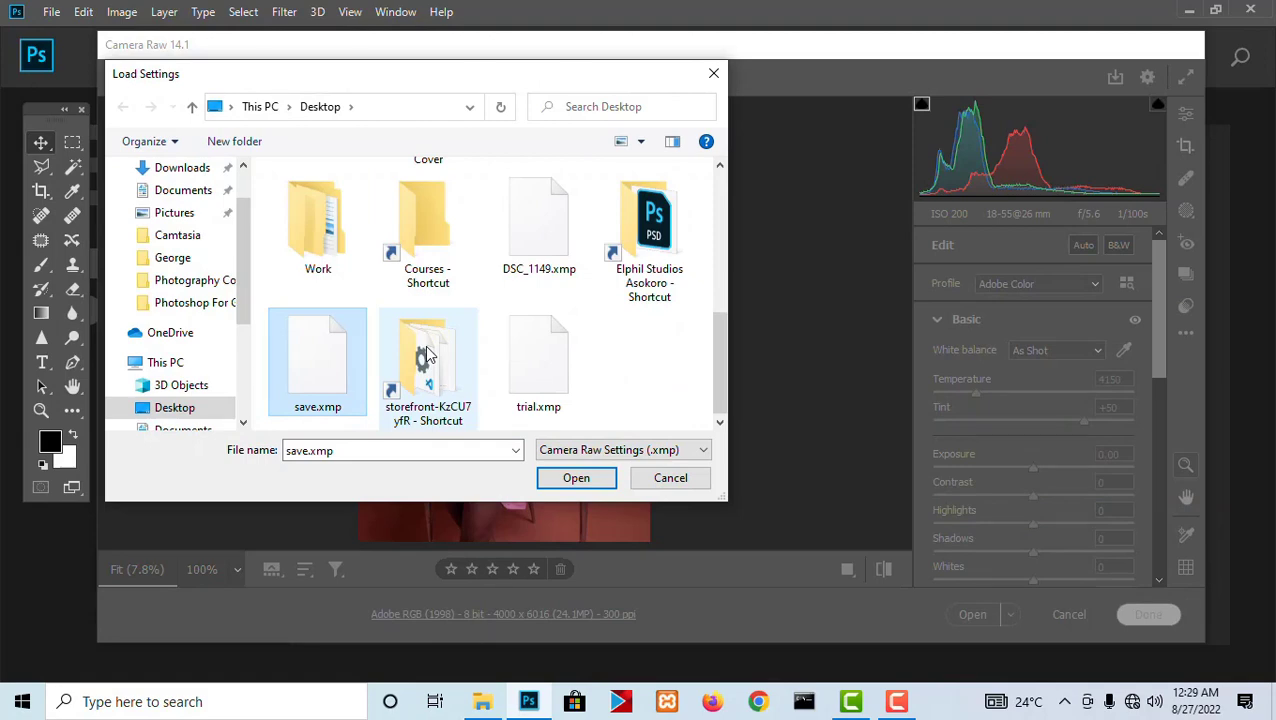
{"action": "left_click", "coordinate": [572, 478]}
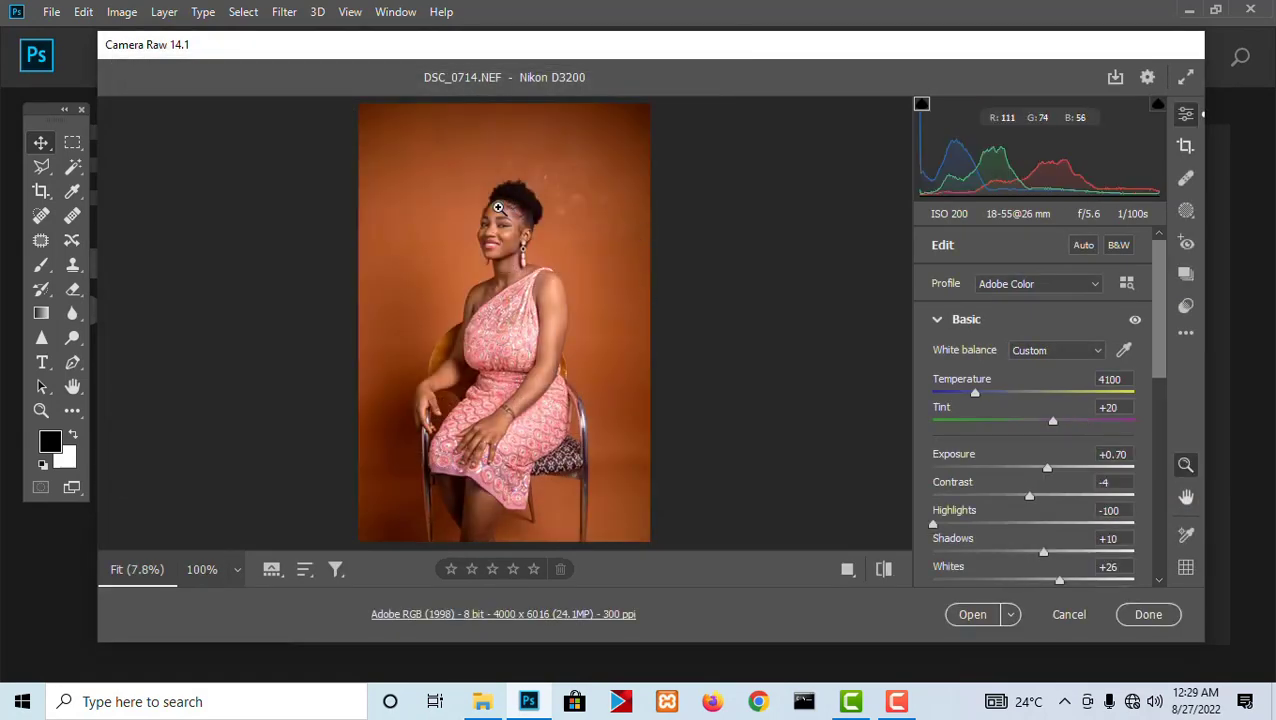
Save the graded DSC_0714 portrait as an image with the existing save options, and finish the Camera Raw edit
{"action": "left_click", "coordinate": [620, 246]}
{"action": "left_click", "coordinate": [620, 246]}
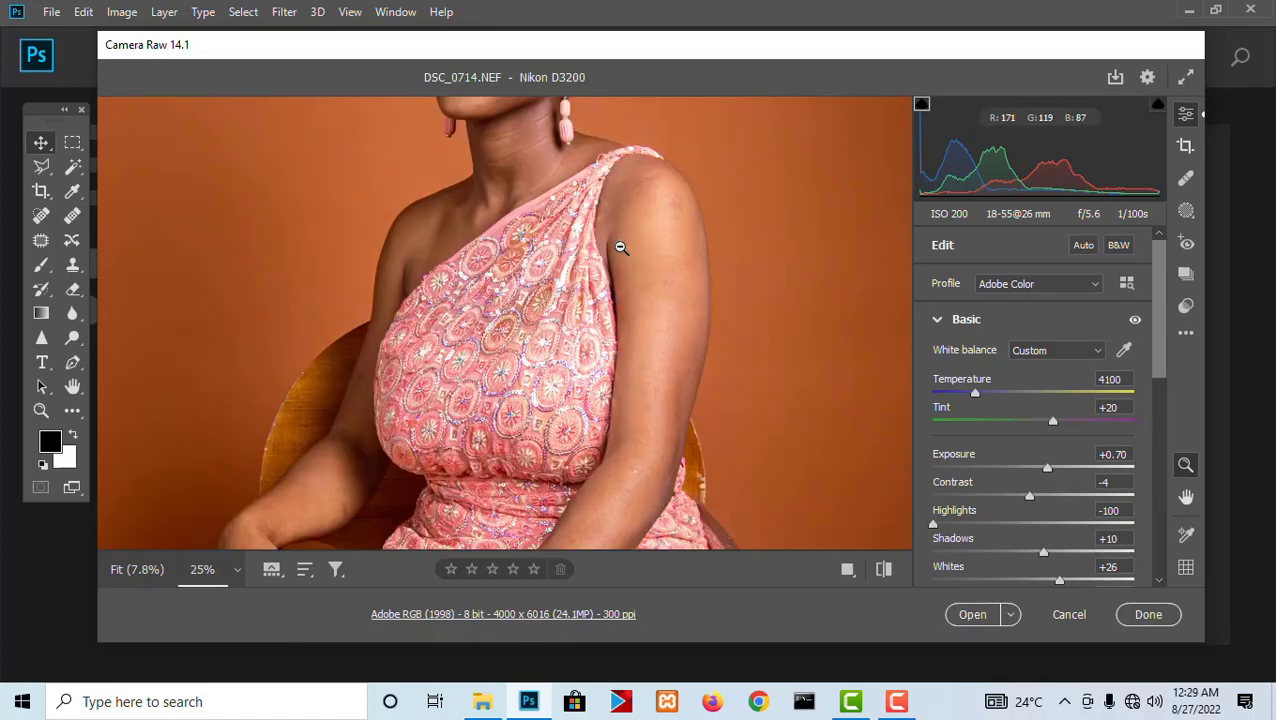
{"action": "left_click_drag", "start_coordinate": [615, 188], "coordinate": [629, 422]}
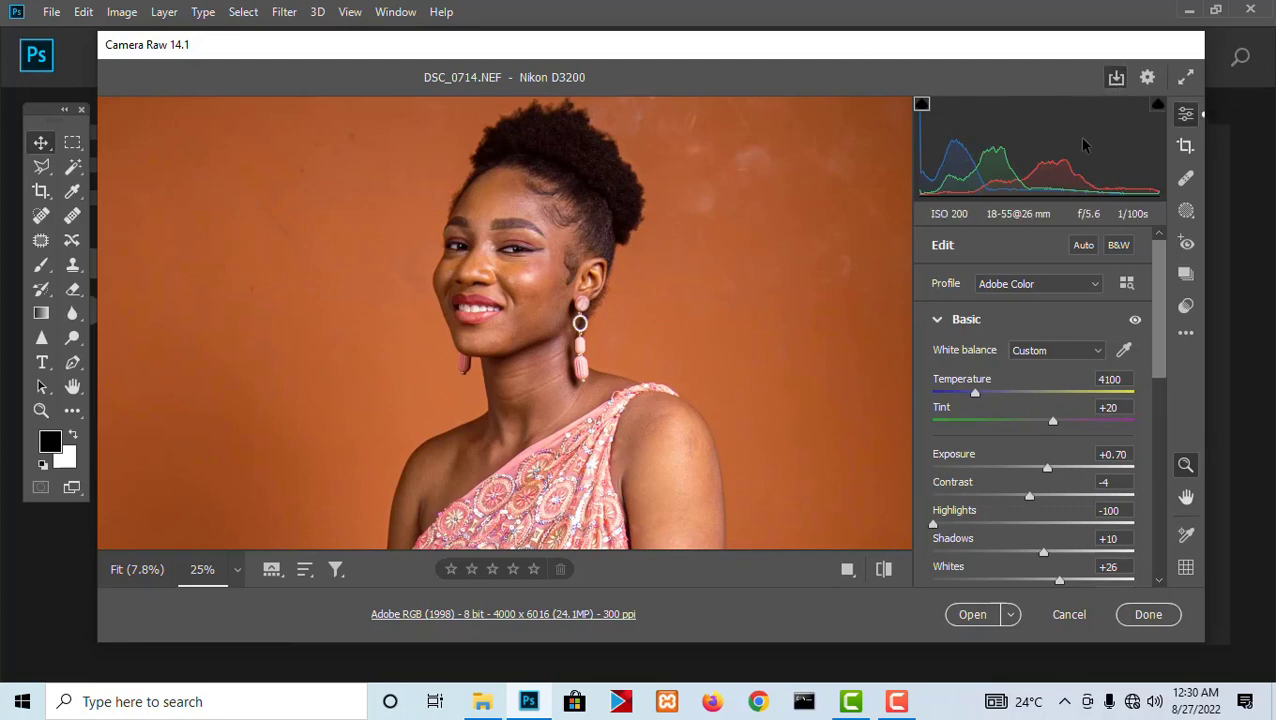
{"action": "left_click", "coordinate": [1116, 77]}
{"action": "left_click", "coordinate": [943, 60]}
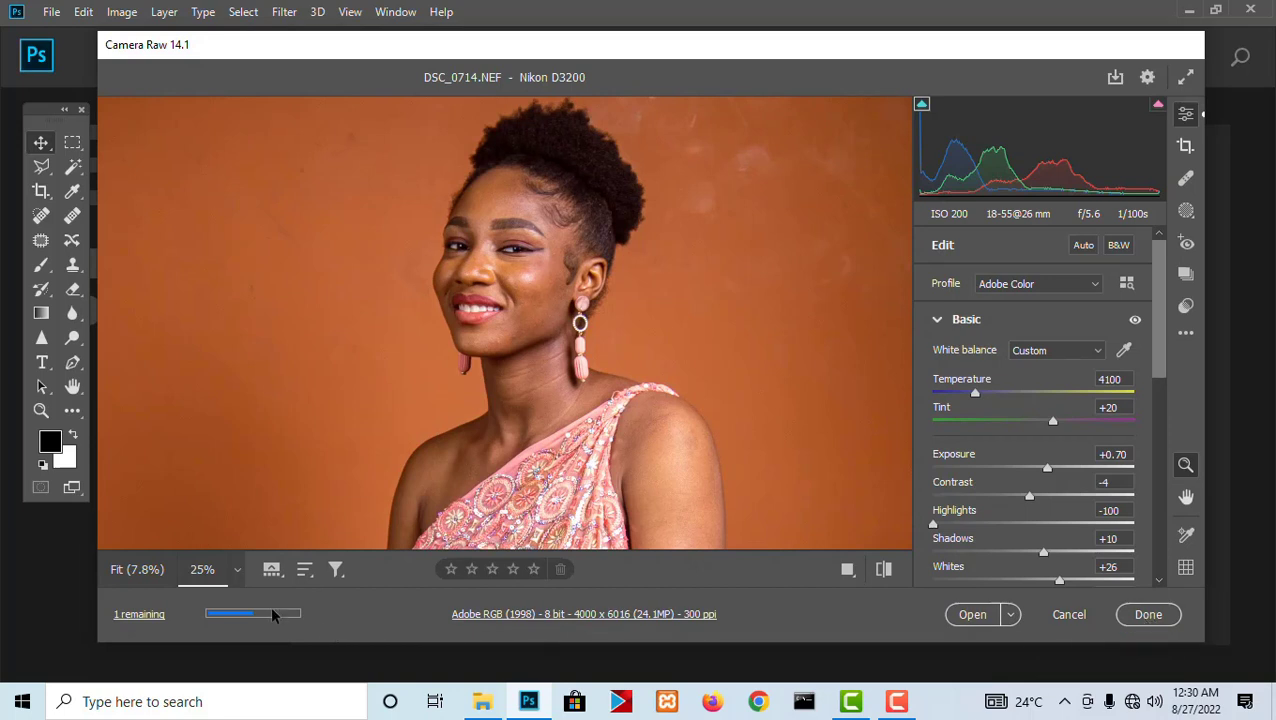
{"action": "left_click", "coordinate": [1142, 616]}
Switch to File Explorer and open DSC_0691_Elphil_Studios and DSC_0714_Elphil_Studios together in Photoshop
{"action": "left_click", "coordinate": [489, 706]}
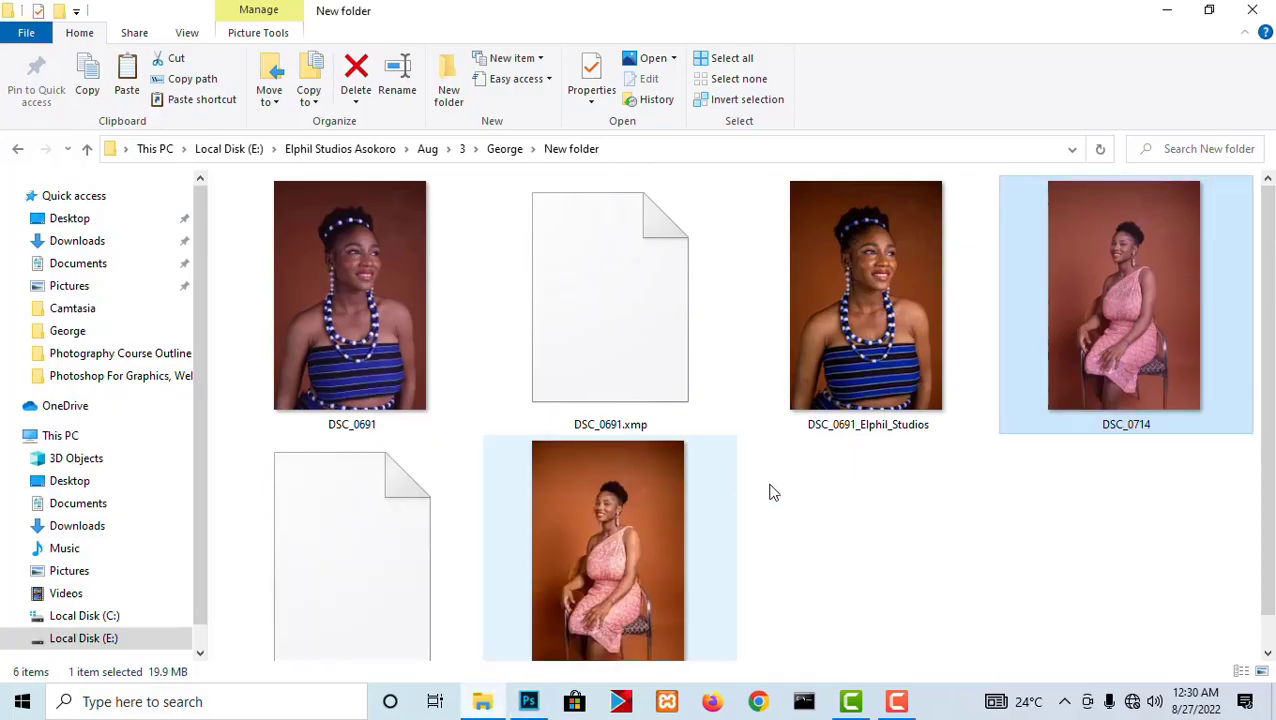
{"action": "left_click", "coordinate": [641, 520]}
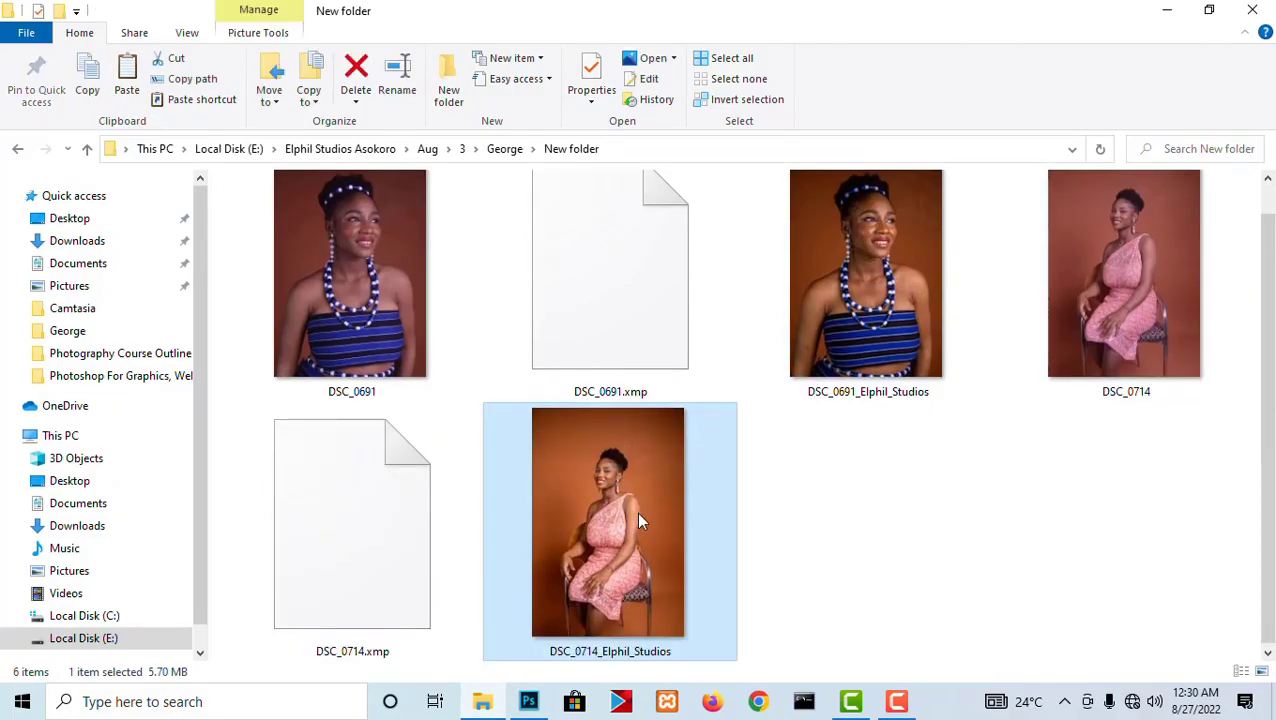
{"action": "left_click", "coordinate": [890, 280], "text": "ctrl"}
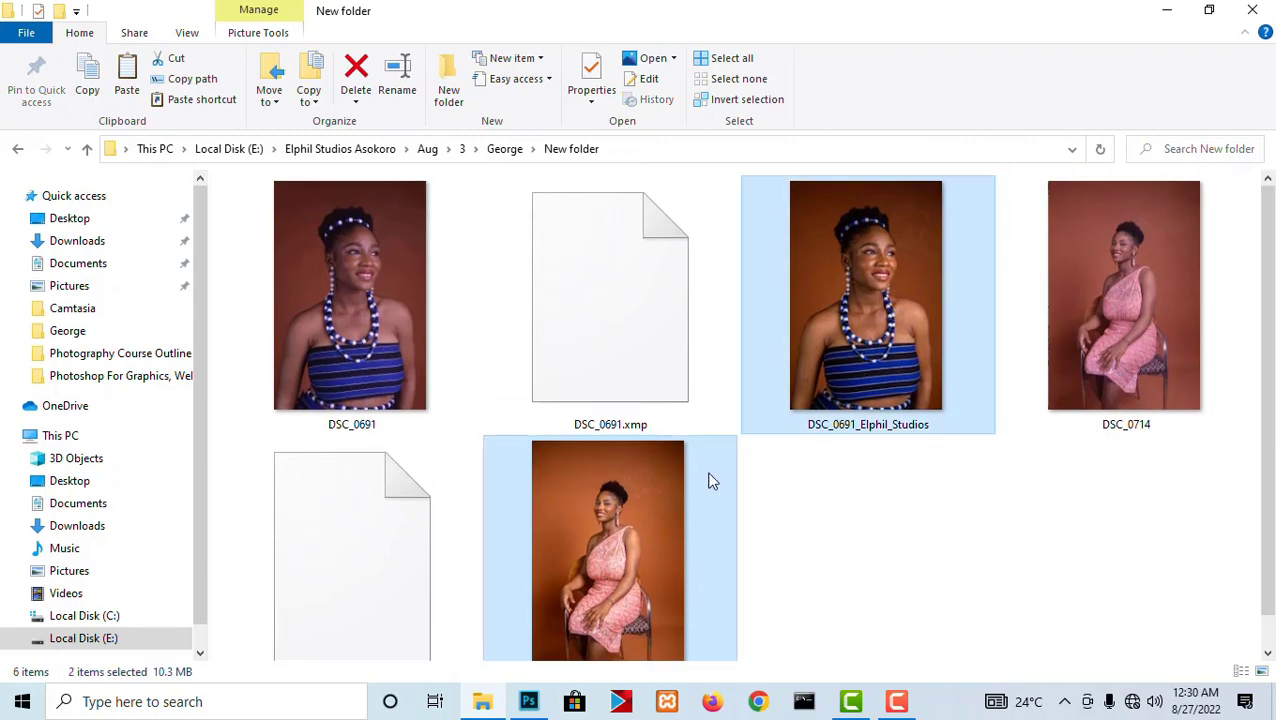
{"action": "left_click_drag", "start_coordinate": [855, 310], "coordinate": [593, 385]}
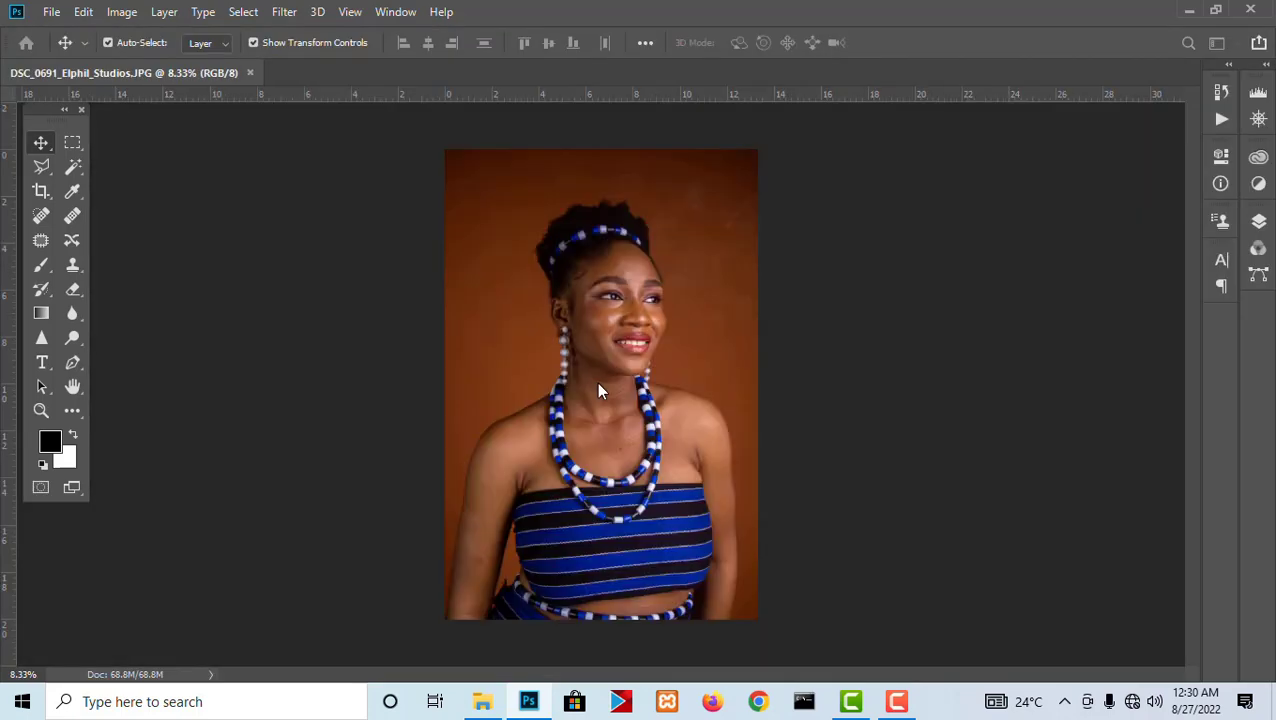
Compare the skin tones and backdrop colour of the two graded portraits up close, and close DSC_0714_Elphil_Studios.JPG
{"action": "scroll", "coordinate": [617, 258], "scroll_direction": "up", "scroll_amount": 4}
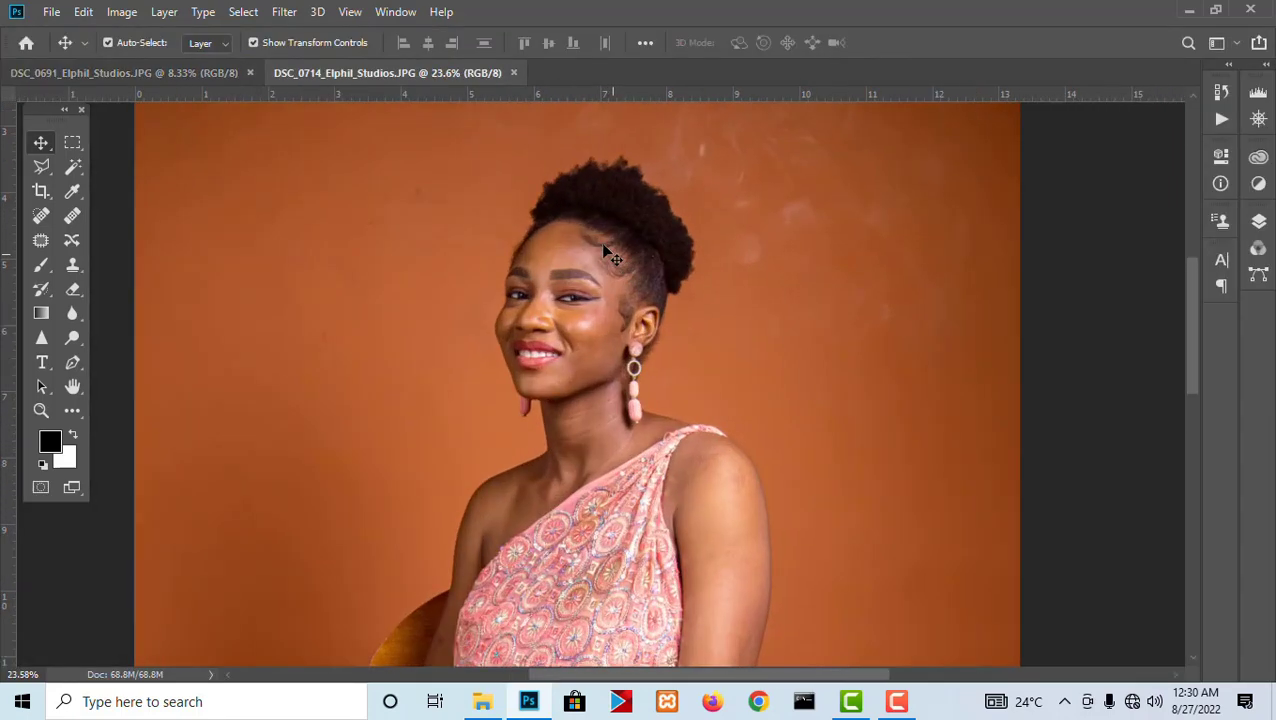
{"action": "left_click", "coordinate": [175, 73]}
{"action": "scroll", "coordinate": [385, 95], "scroll_direction": "up", "scroll_amount": 3}
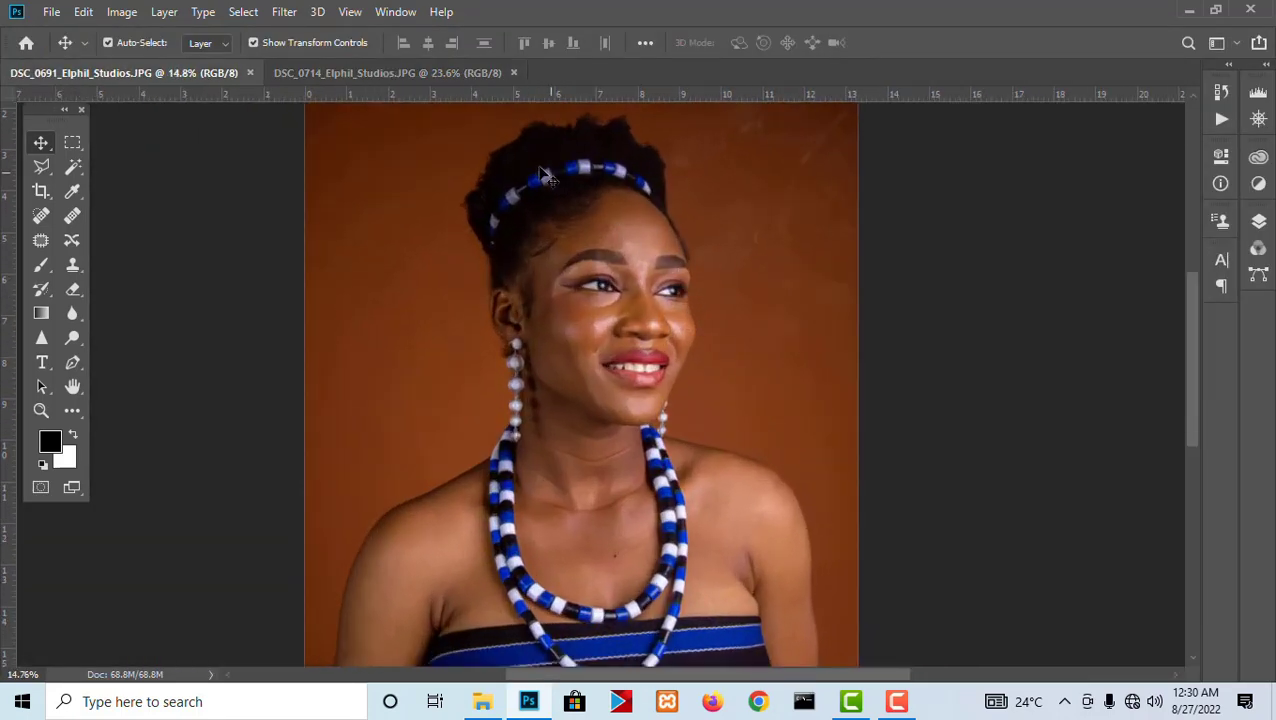
{"action": "left_click", "coordinate": [390, 75]}
{"action": "scroll", "coordinate": [660, 298], "scroll_direction": "down", "scroll_amount": 1}
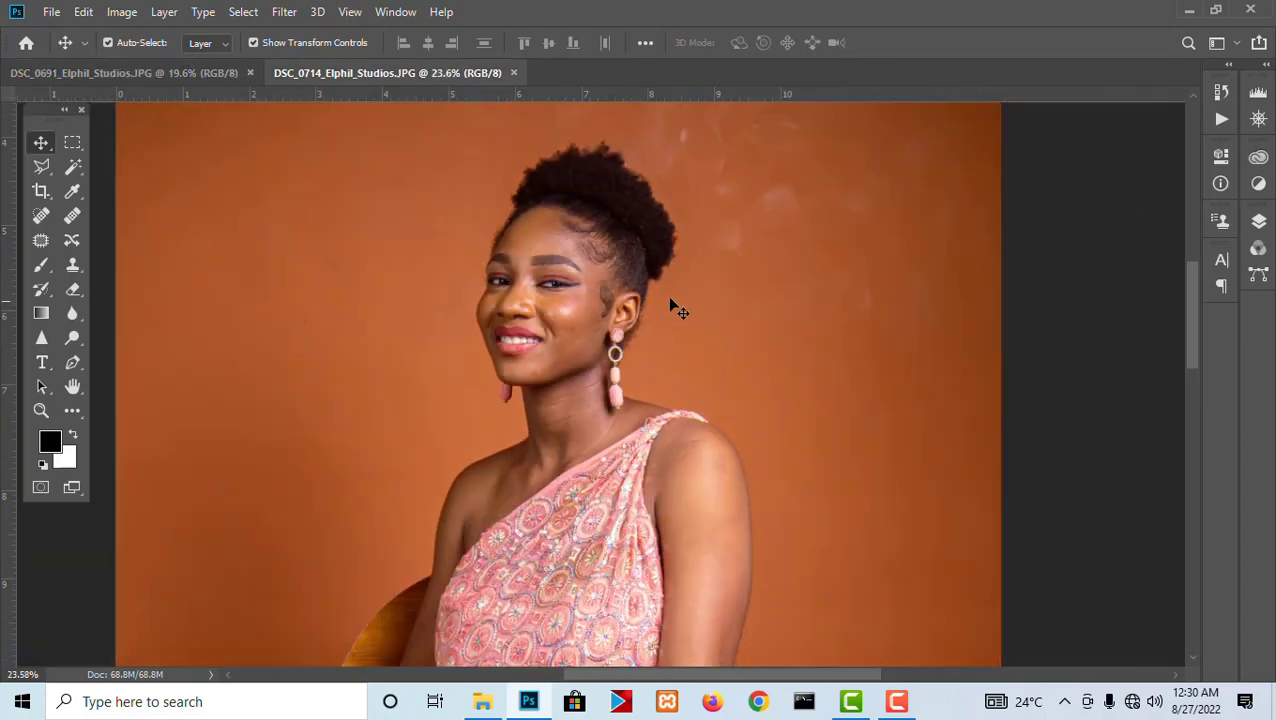
{"action": "scroll", "coordinate": [590, 328], "scroll_direction": "up", "scroll_amount": 1}
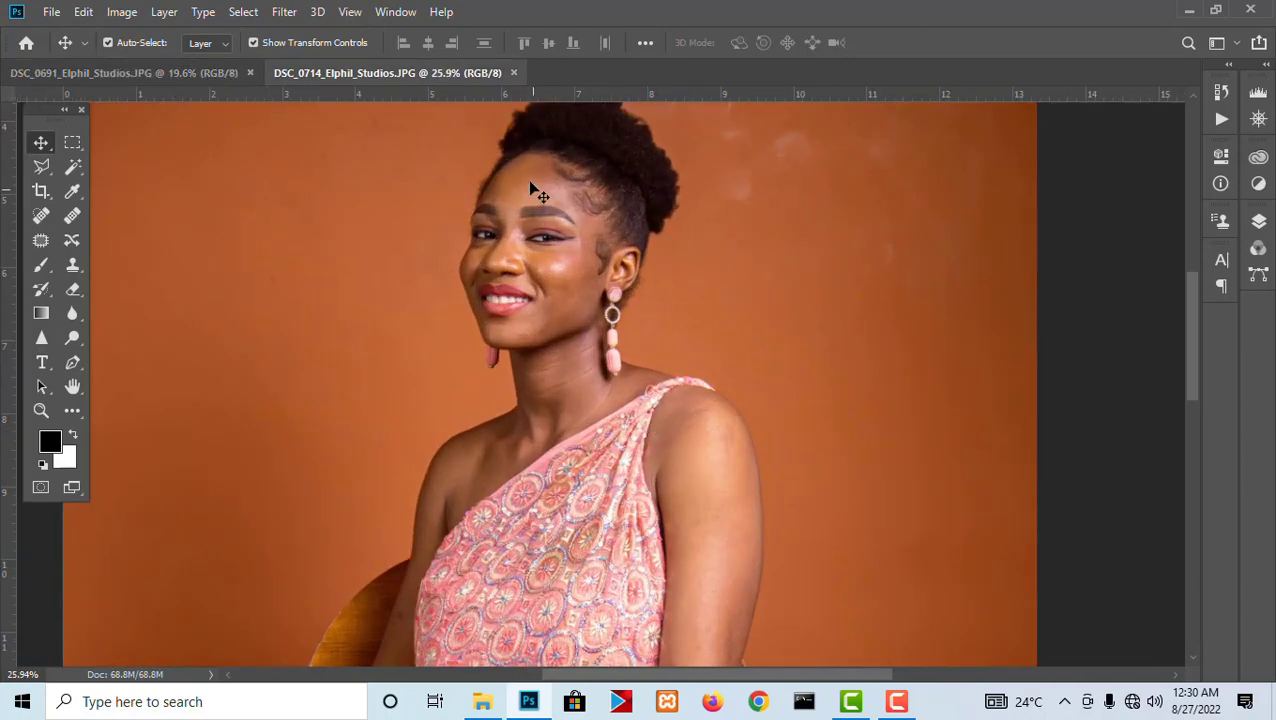
{"action": "left_click", "coordinate": [514, 73]}
Reopen the raw DSC_0714.NEF from File Explorer in Camera Raw, and set Exposure to +0.60 and Temperature to 3800
{"action": "left_click", "coordinate": [482, 701]}
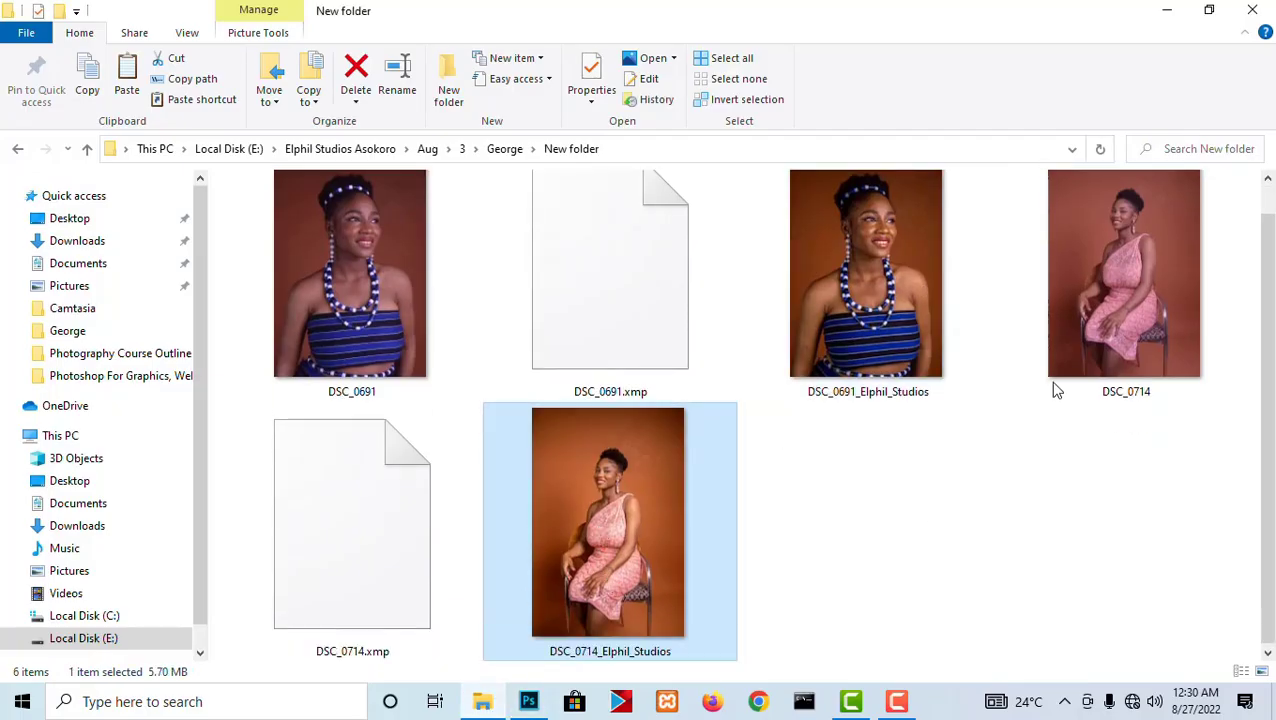
{"action": "left_click_drag", "start_coordinate": [1051, 387], "coordinate": [645, 15]}
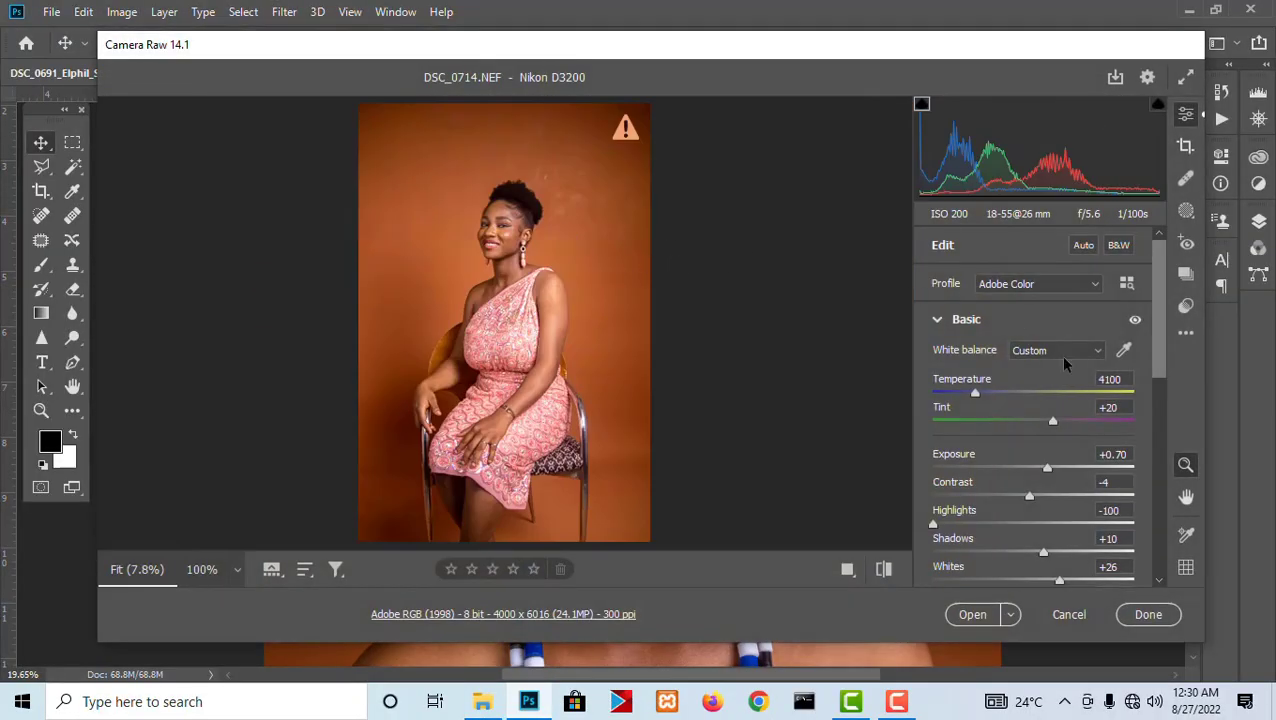
{"action": "left_click_drag", "start_coordinate": [1047, 468], "coordinate": [1055, 455]}
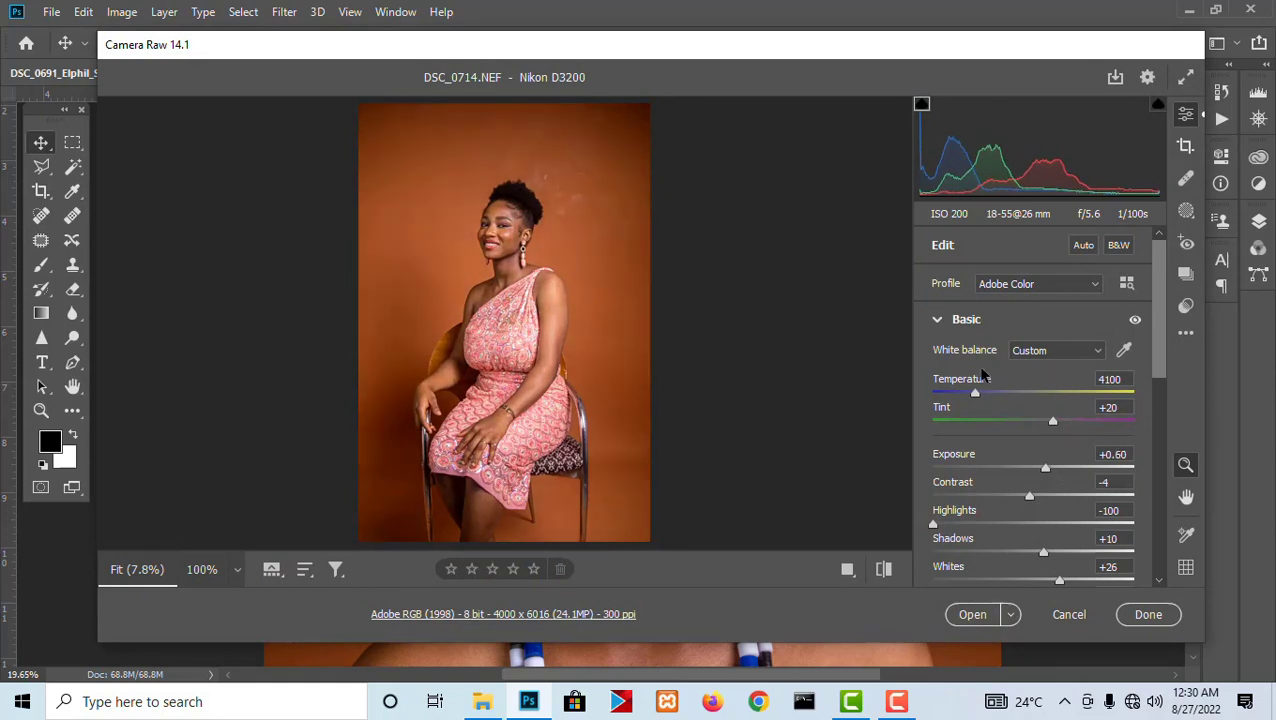
{"action": "left_click_drag", "start_coordinate": [970, 397], "coordinate": [969, 397]}
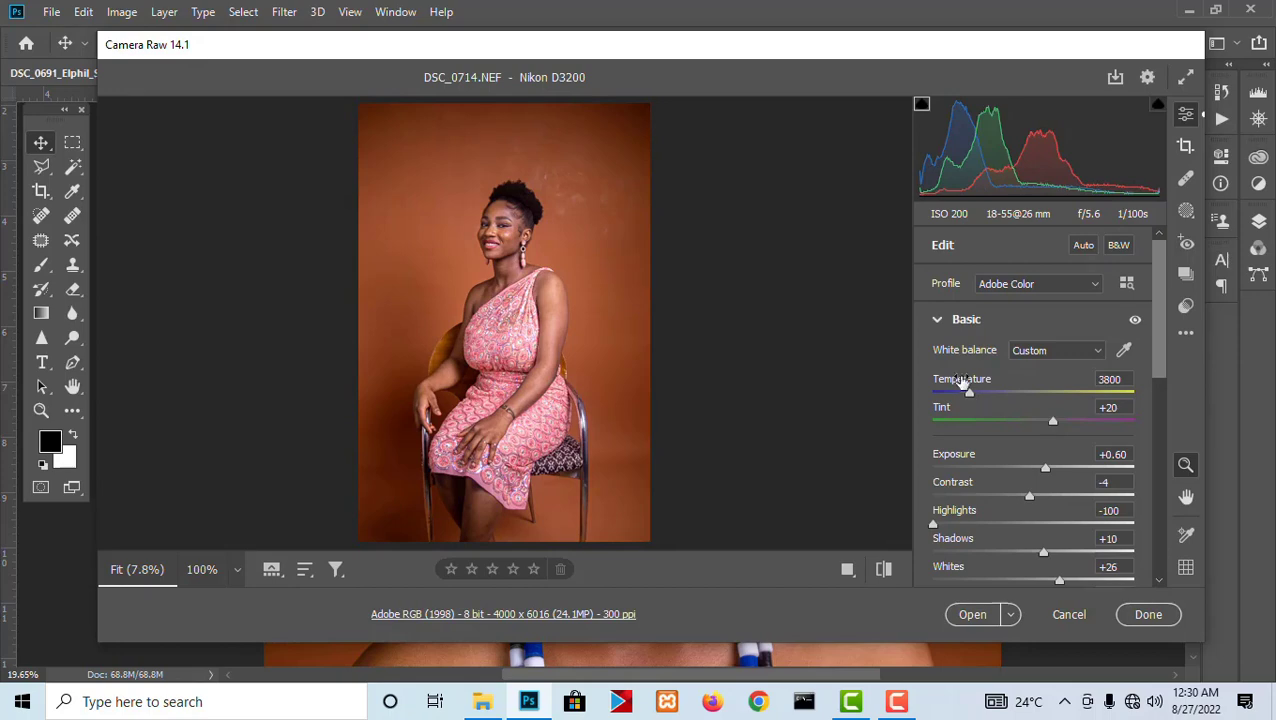
Save the adjusted portrait as a quality 8 sRGB JPEG named DSC_0714_Elphil_Studios in the same location, and finish the Camera Raw edit
{"action": "key", "text": "ctrl+plus"}
{"action": "key", "text": "ctrl+plus"}
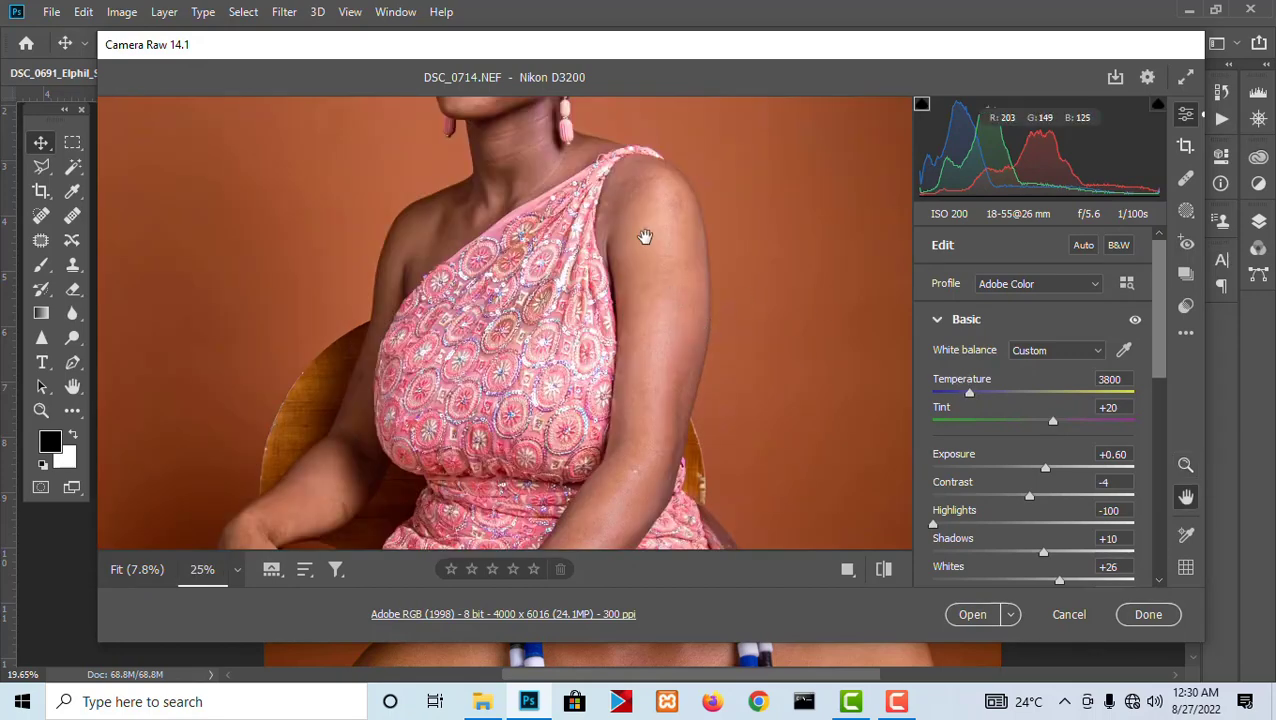
{"action": "scroll", "coordinate": [665, 400], "scroll_direction": "up", "scroll_amount": 5}
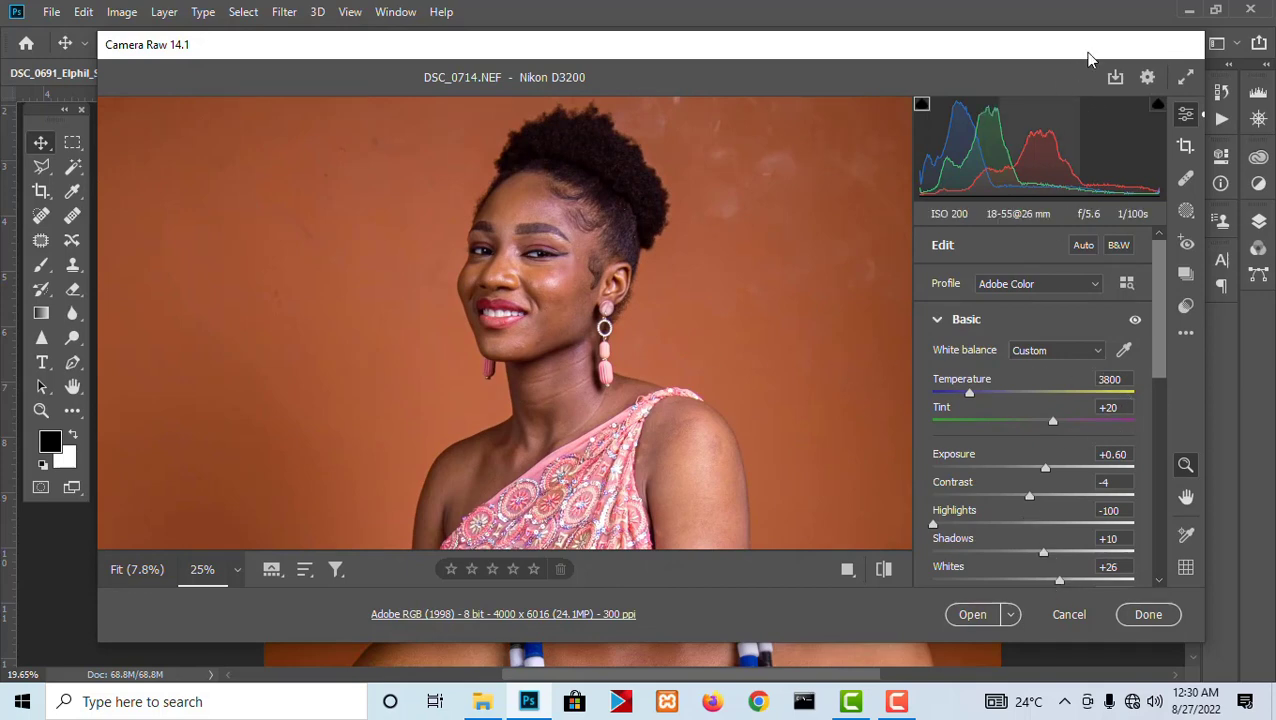
{"action": "left_click", "coordinate": [1115, 77]}
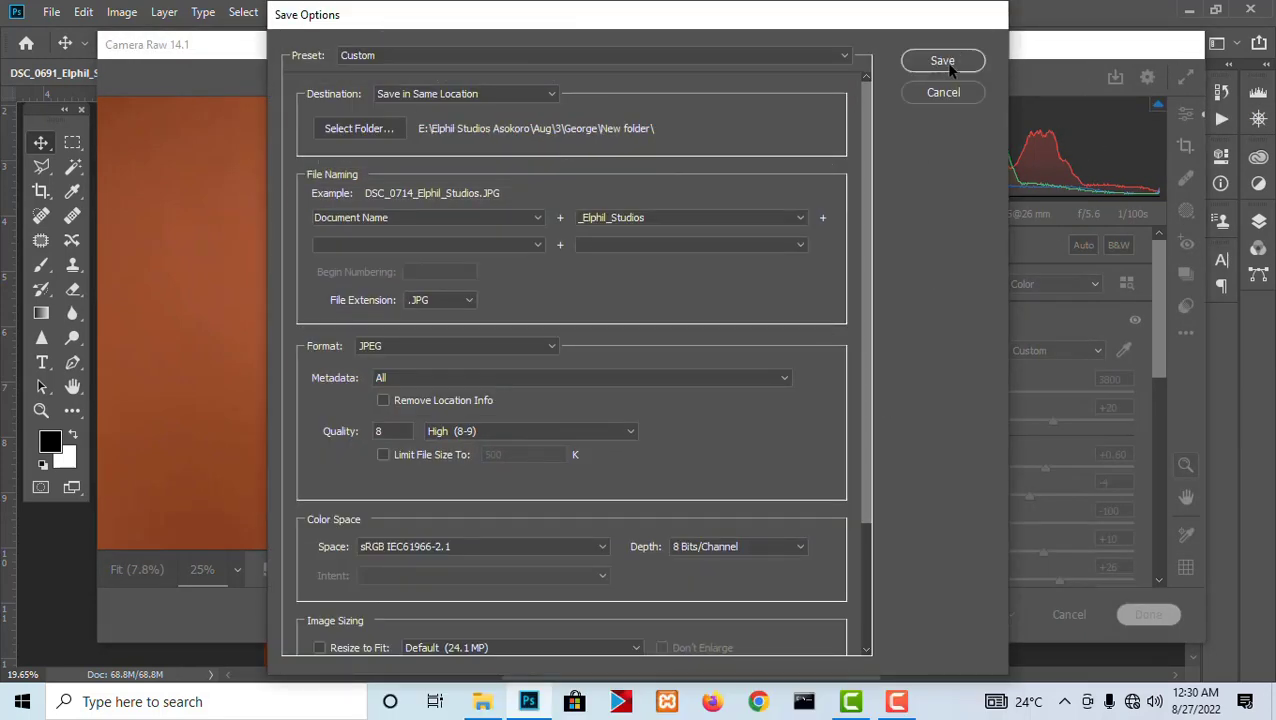
{"action": "left_click", "coordinate": [943, 61]}
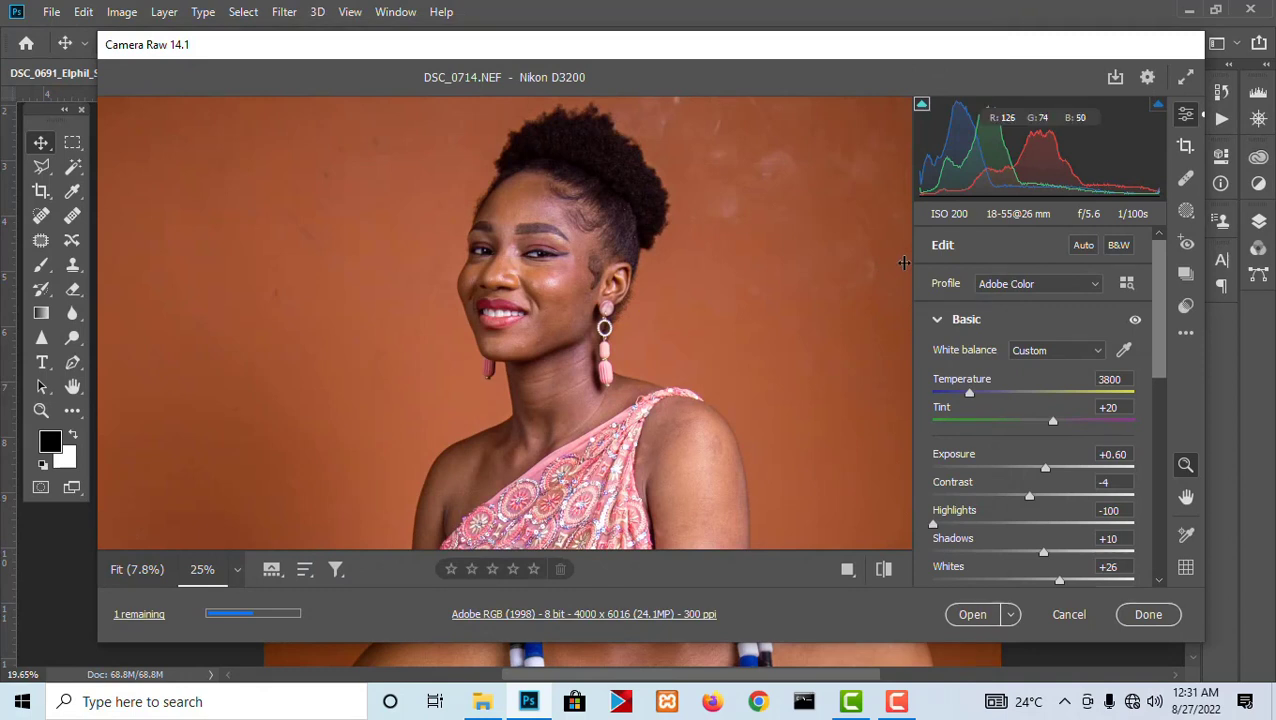
{"action": "left_click", "coordinate": [1148, 614]}
{"action": "scroll", "coordinate": [770, 405], "scroll_direction": "down", "scroll_amount": 5}
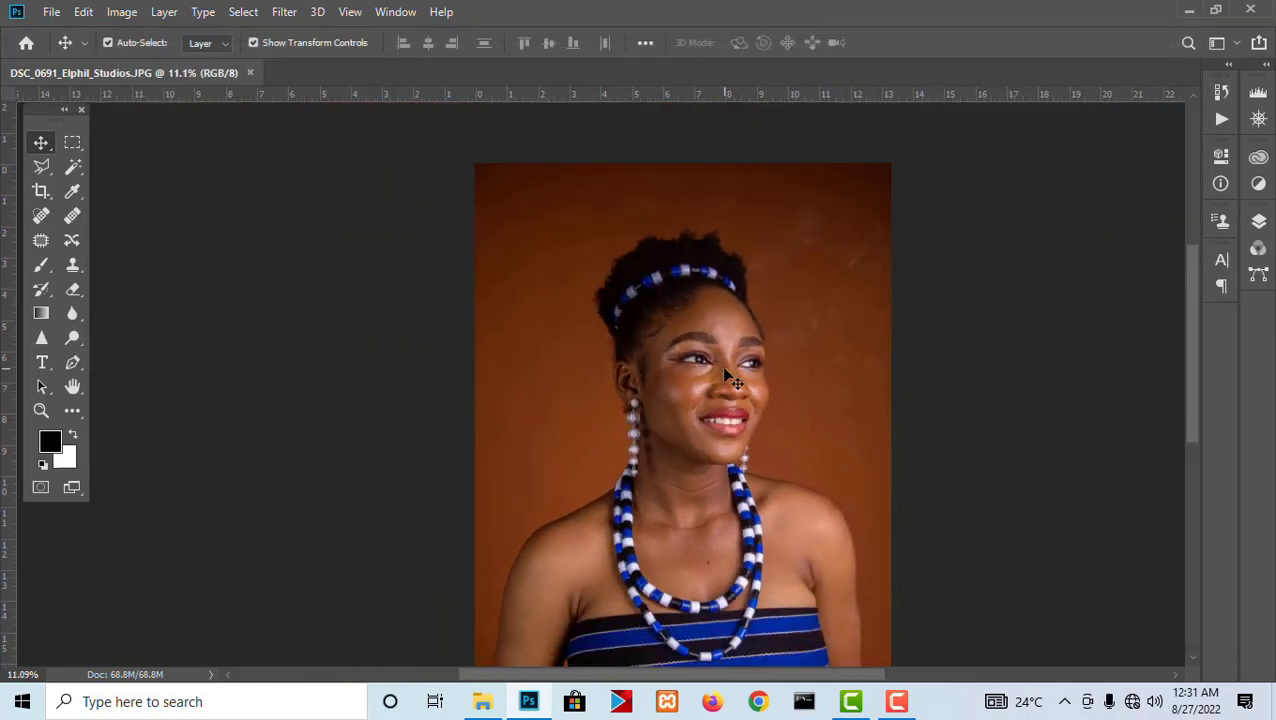